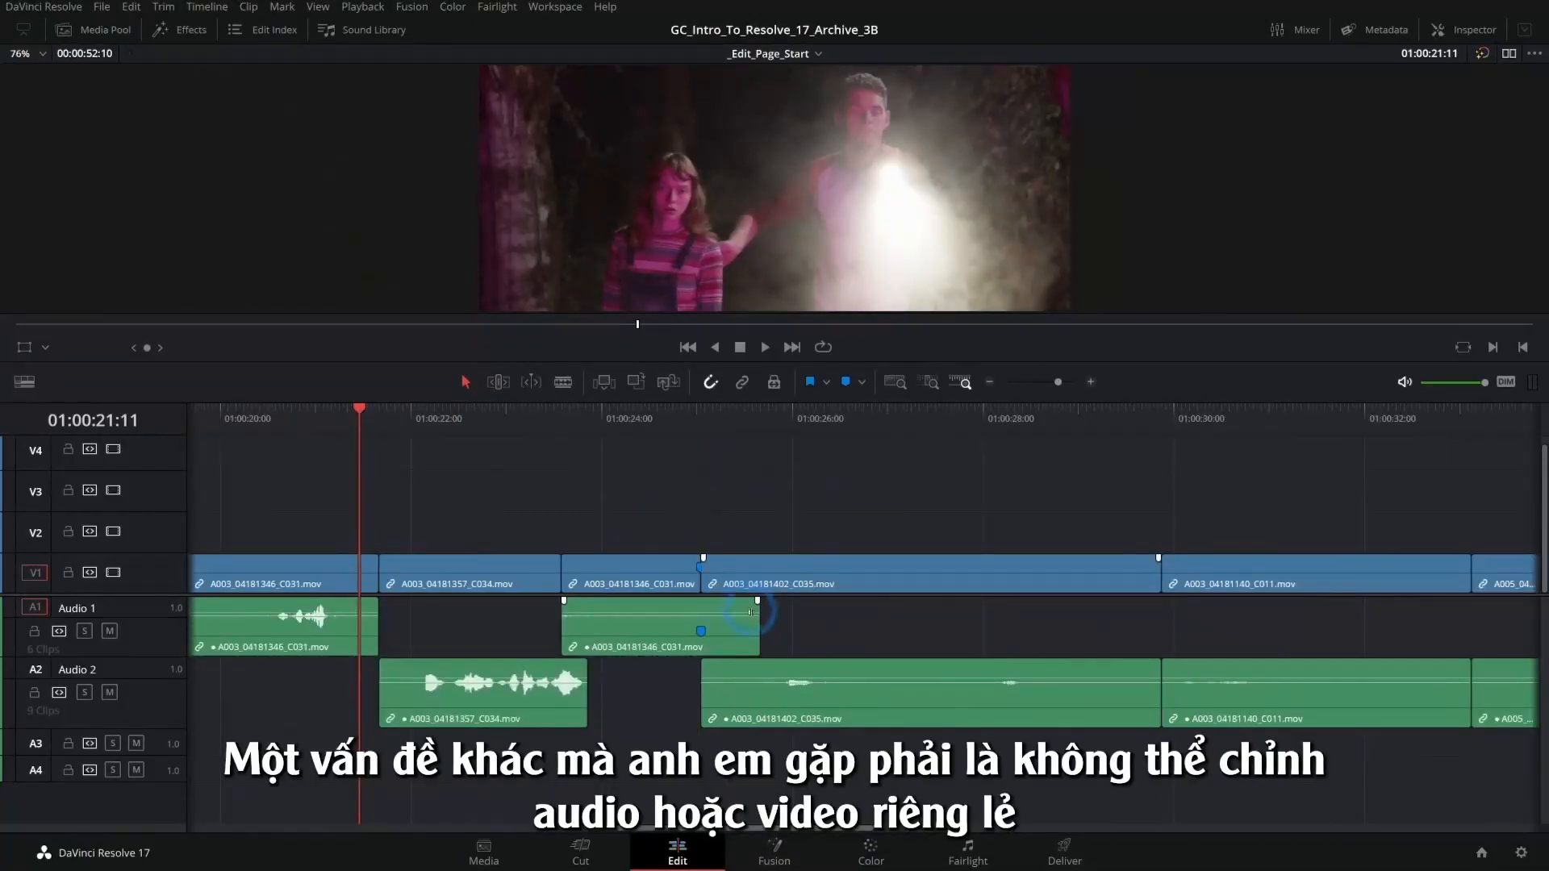
- Extend the end of the A003_04181346_C031.mov audio clip on Audio 1, leaving its video clip as is
left_click_drag(757, 637, 781, 635)
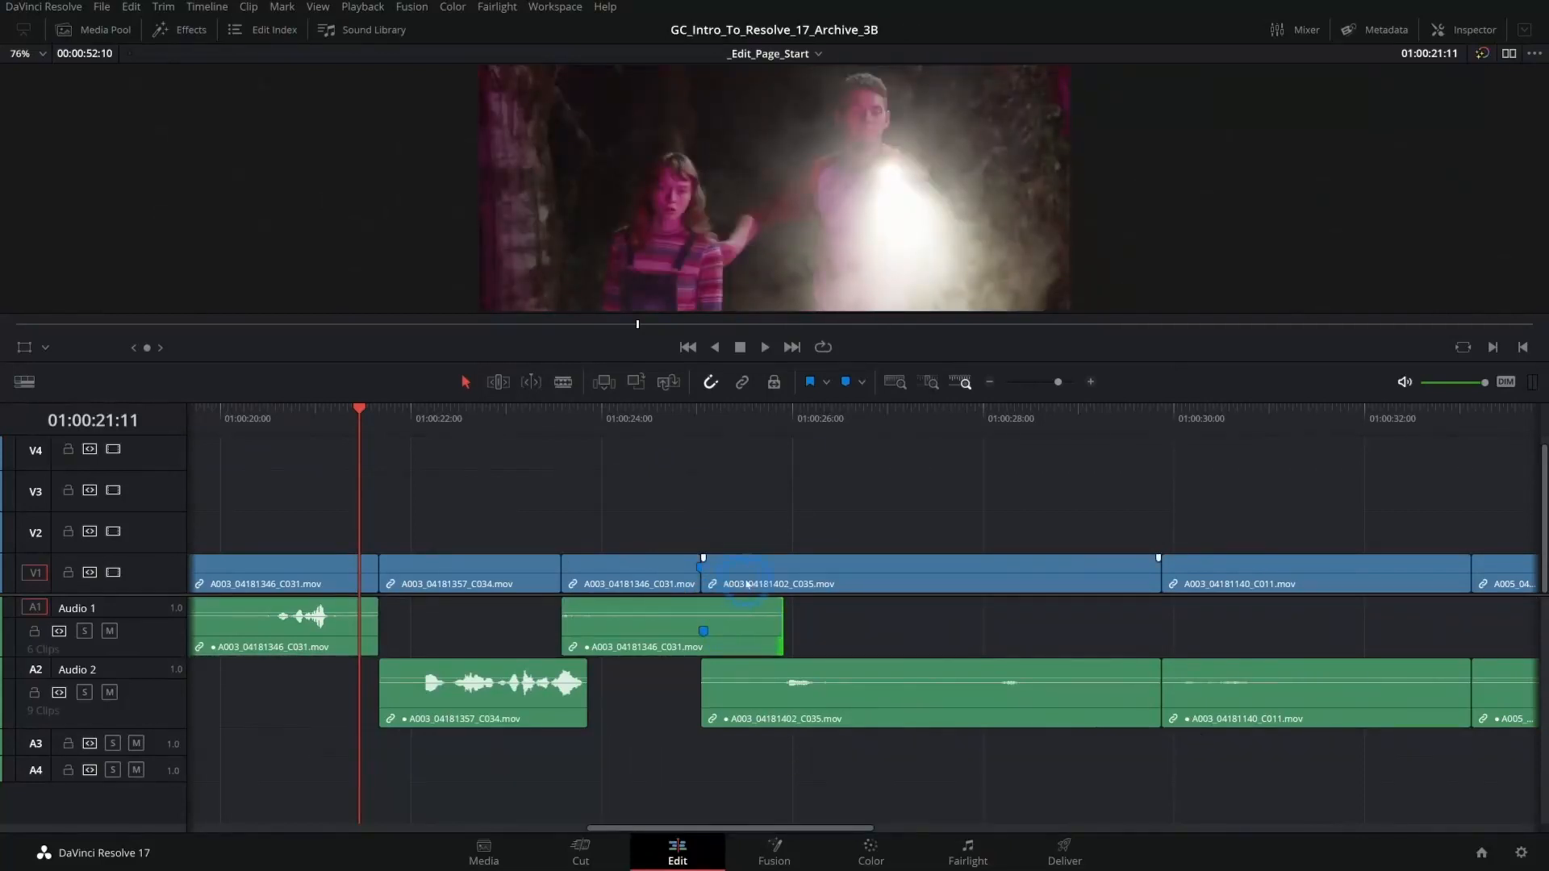
- Turn on Linked Selection and try trimming the start of A003_04181357_C034.mov with its audio, including once with linking off
left_click(518, 571)
mouse_move(386, 570)
left_mouse_down()
mouse_move(430, 570)
mouse_move(386, 572)
left_mouse_up()
left_click(737, 490)
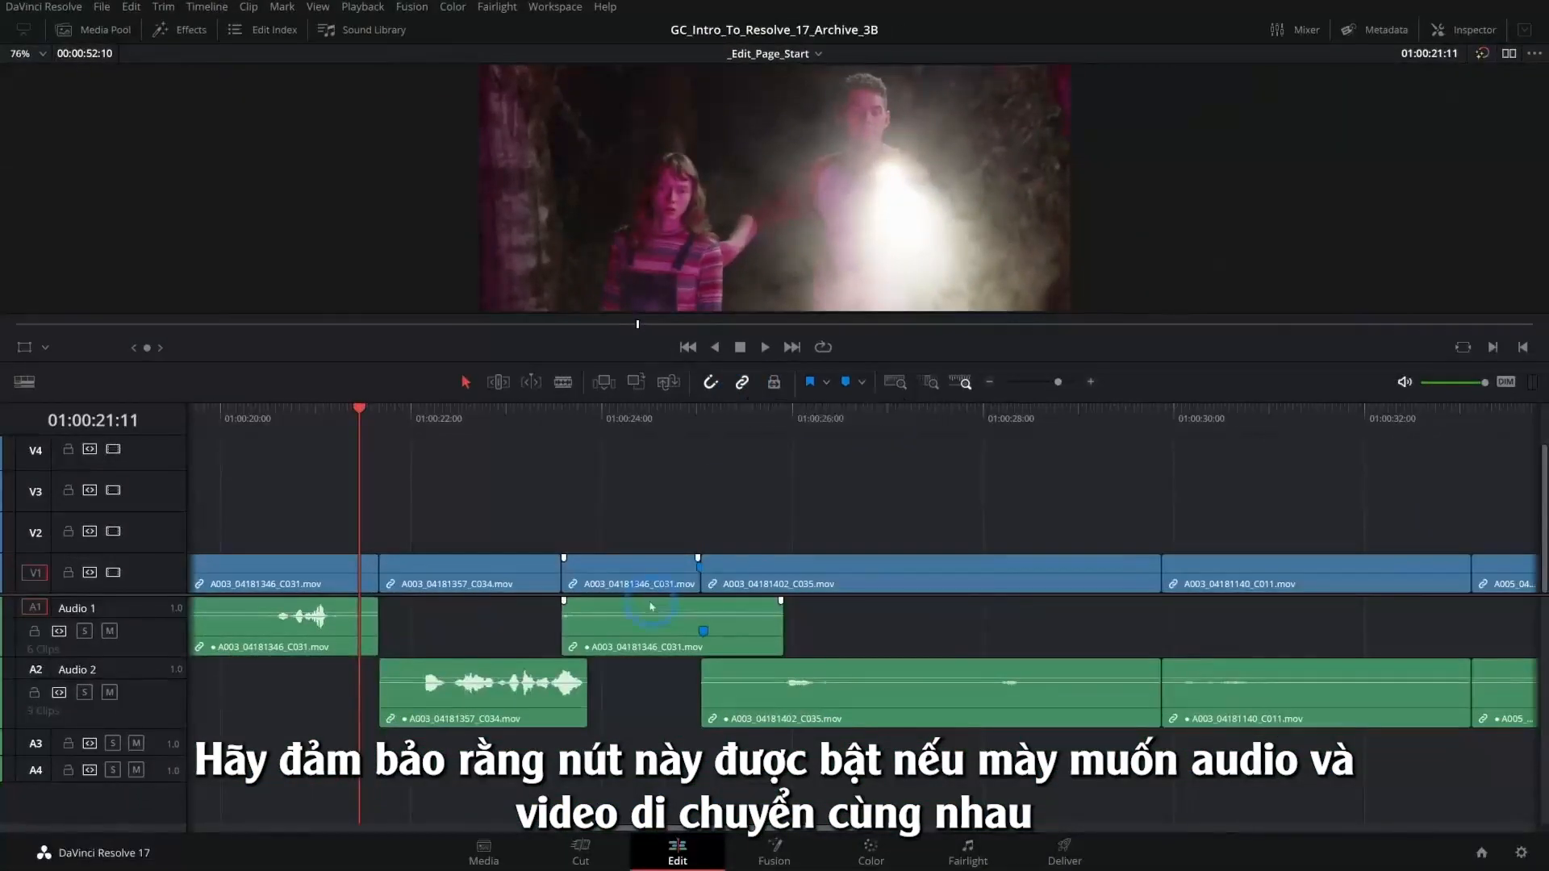
left_click_drag(43, 811, 183, 812)
left_click_drag(450, 574, 380, 574)
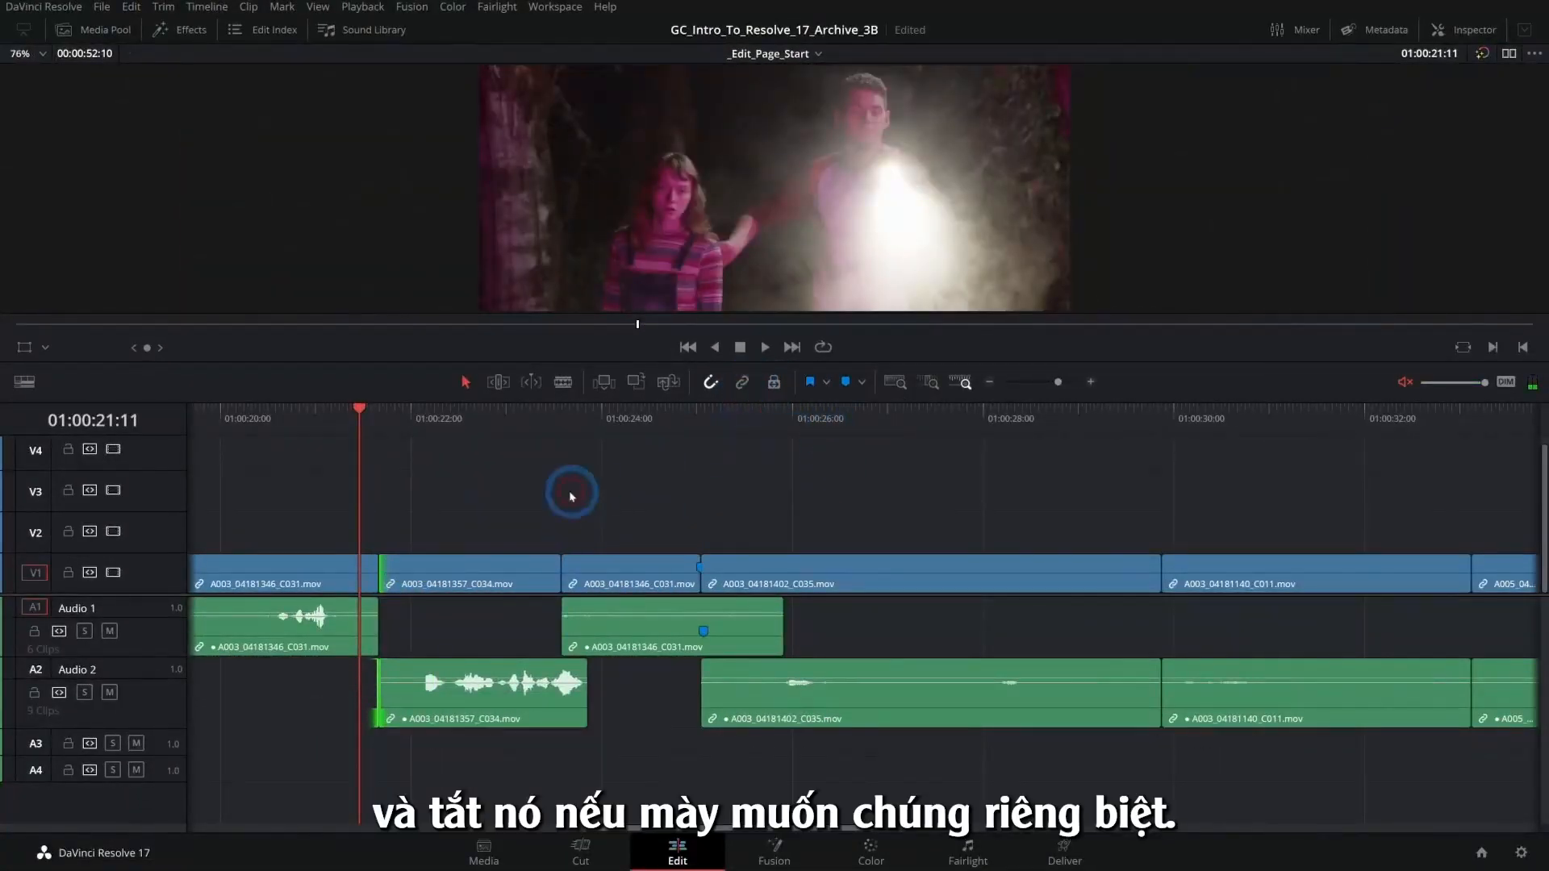
mouse_move(386, 571)
left_mouse_down()
mouse_move(448, 571)
mouse_move(384, 571)
left_mouse_up()
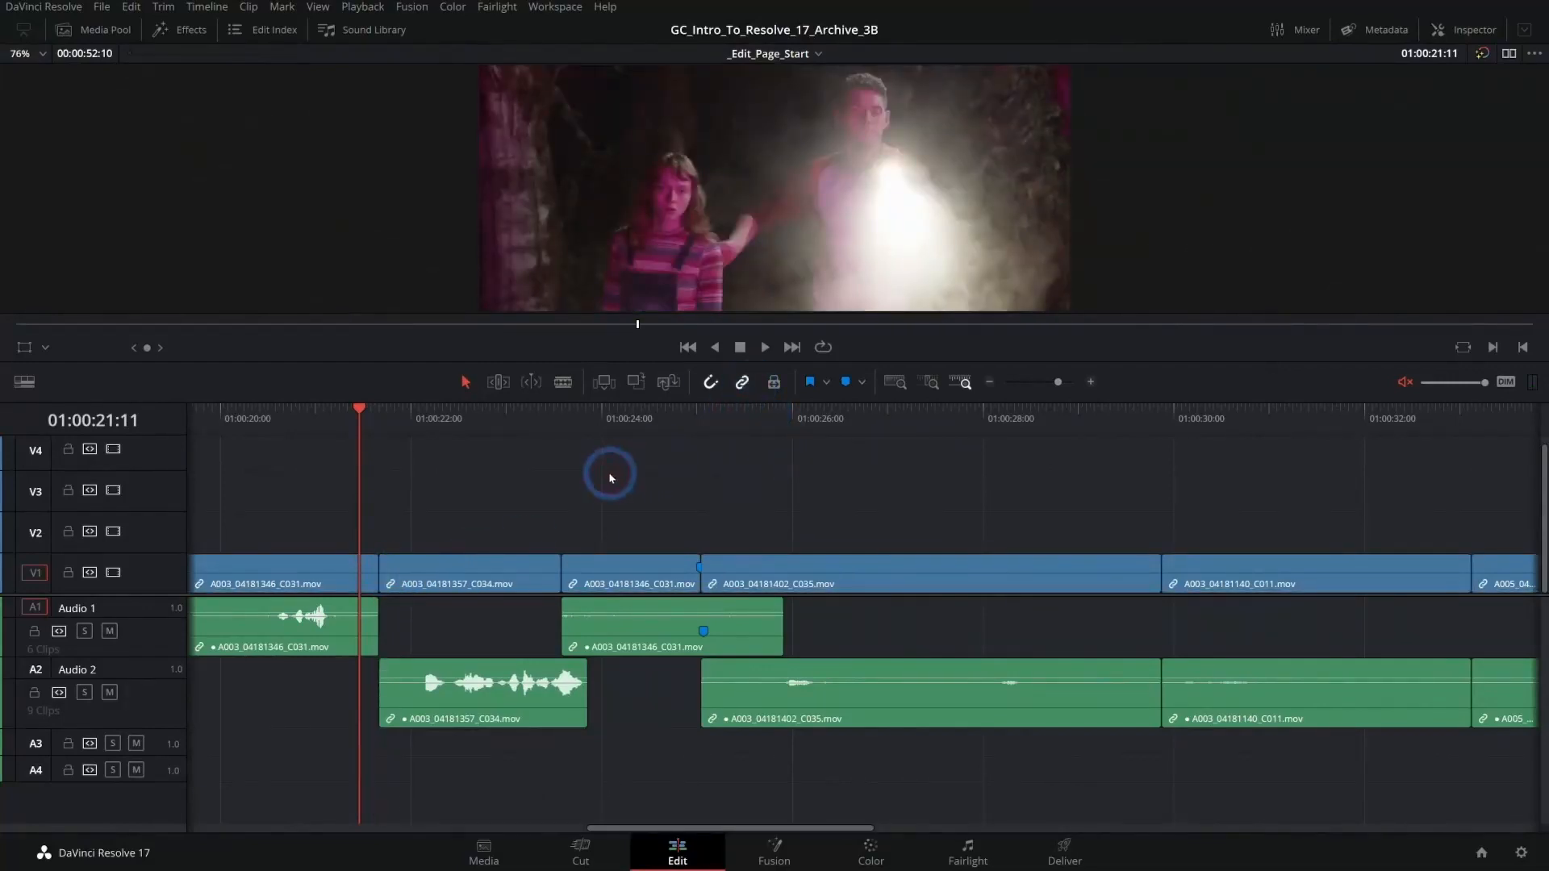
- Select the linked start edges of A003_04181357_C034.mov, turn off Linked Selection, and try trimming with that selection still active
left_click(383, 565)
mouse_move(388, 569)
left_mouse_down()
mouse_move(436, 569)
mouse_move(393, 568)
left_mouse_up()
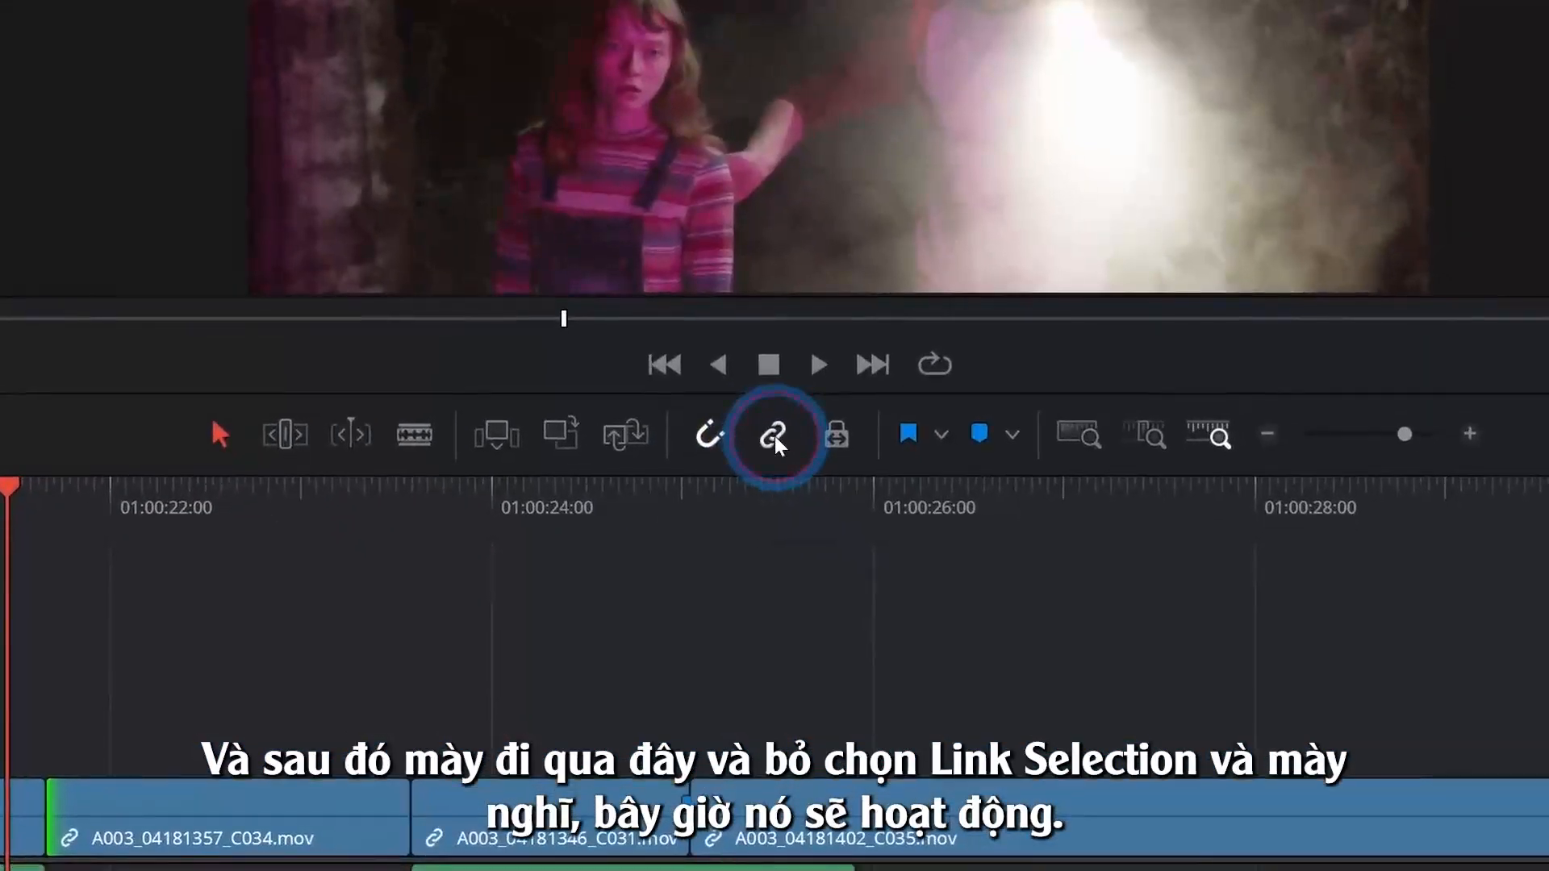
left_click(774, 437)
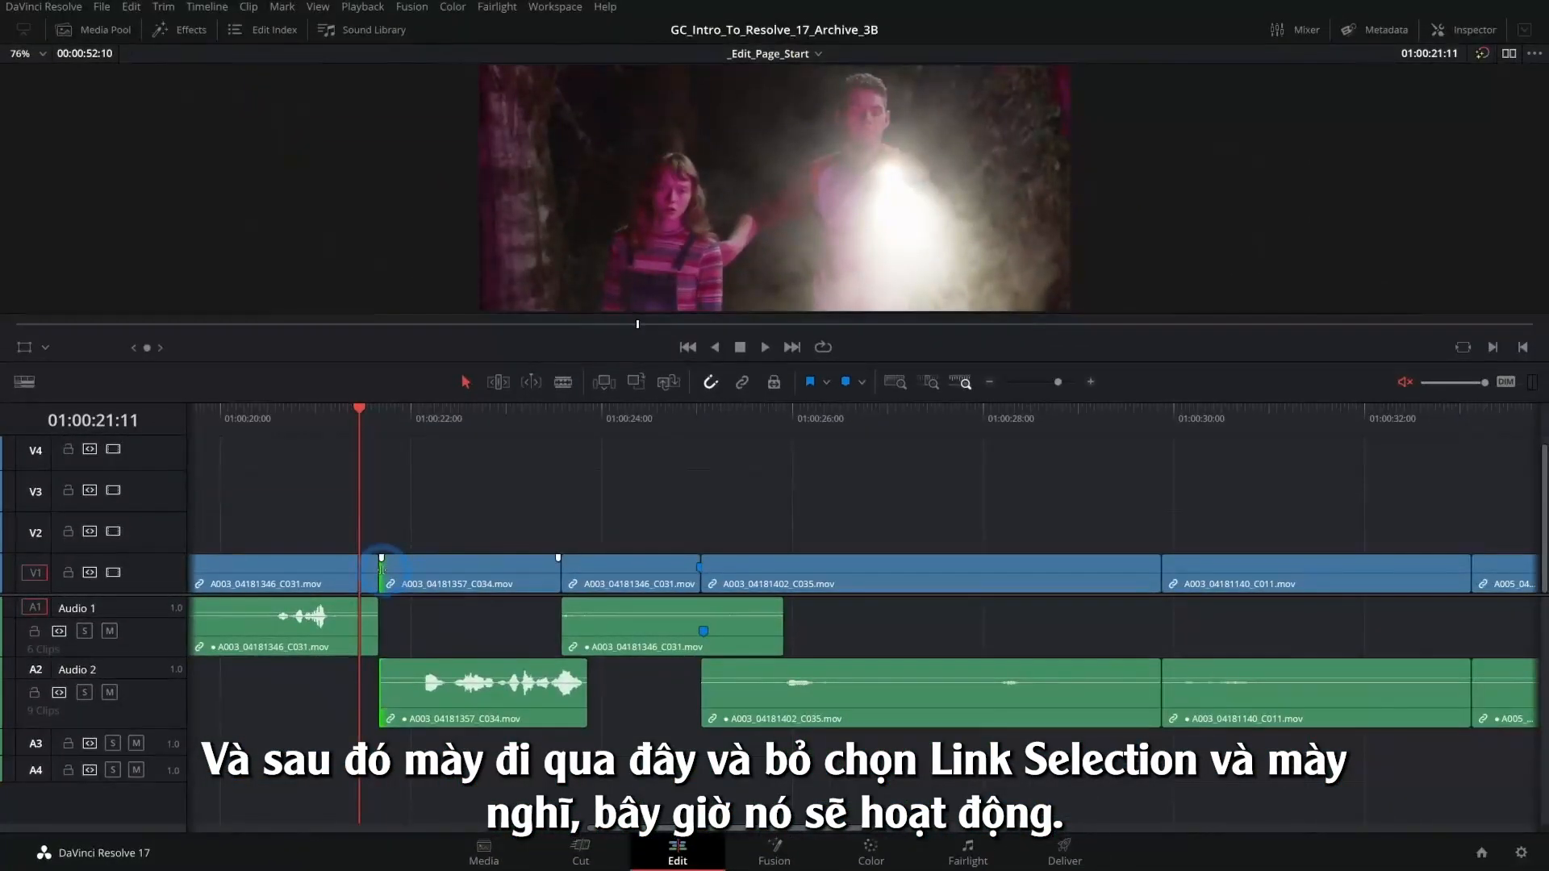
mouse_move(381, 569)
left_mouse_down()
mouse_move(452, 568)
mouse_move(381, 569)
left_mouse_up()
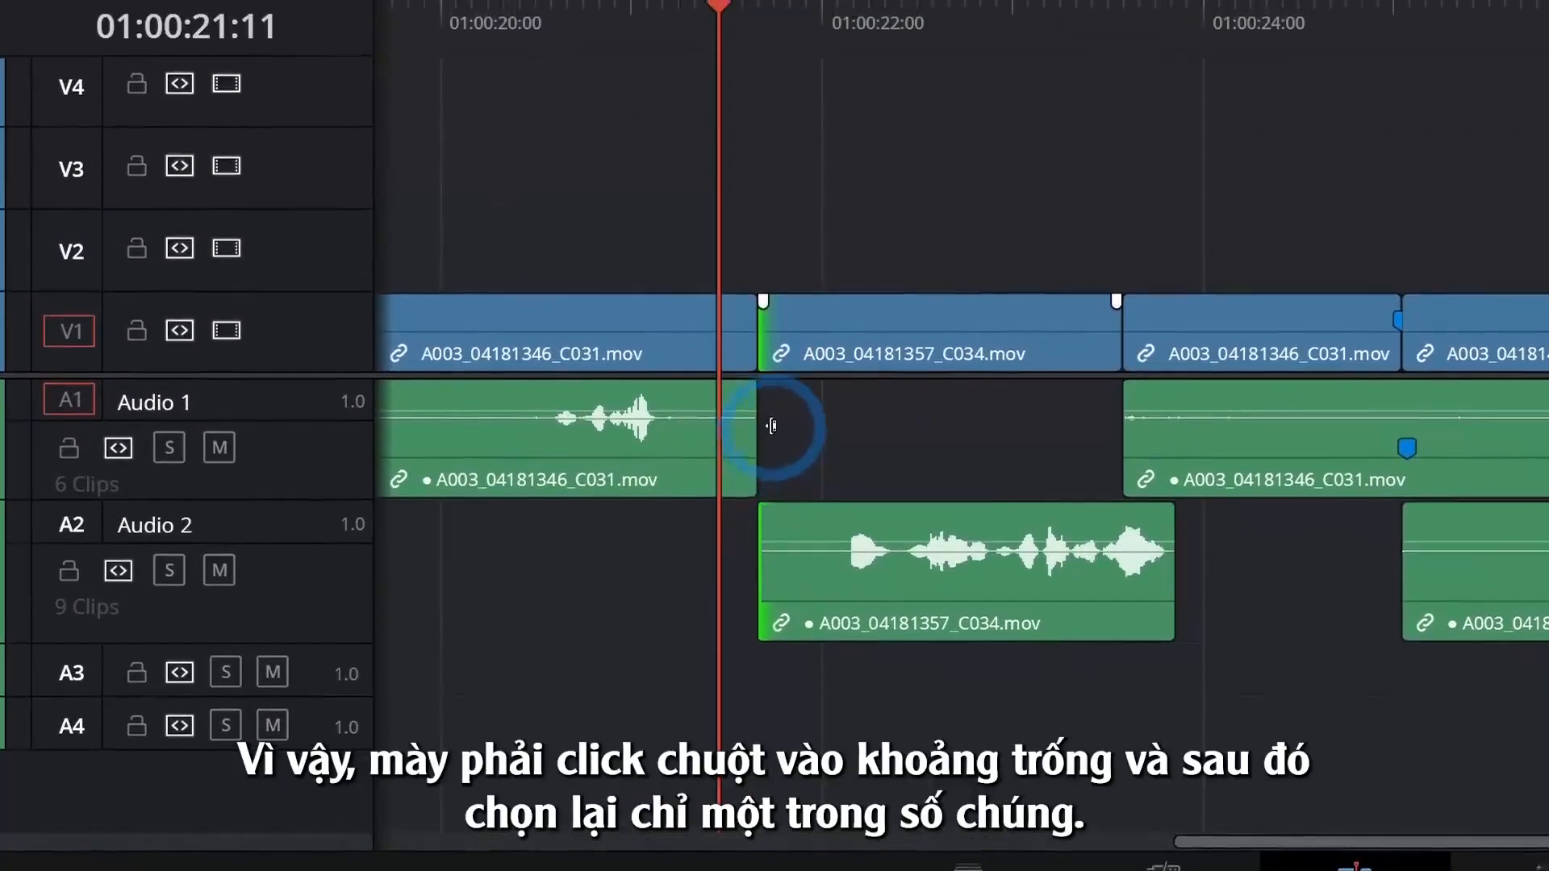
- Clear the edge selection and try trimming the audio and video starts of A003_04181357_C034.mov separately
left_click(834, 177)
left_click_drag(700, 522, 794, 516)
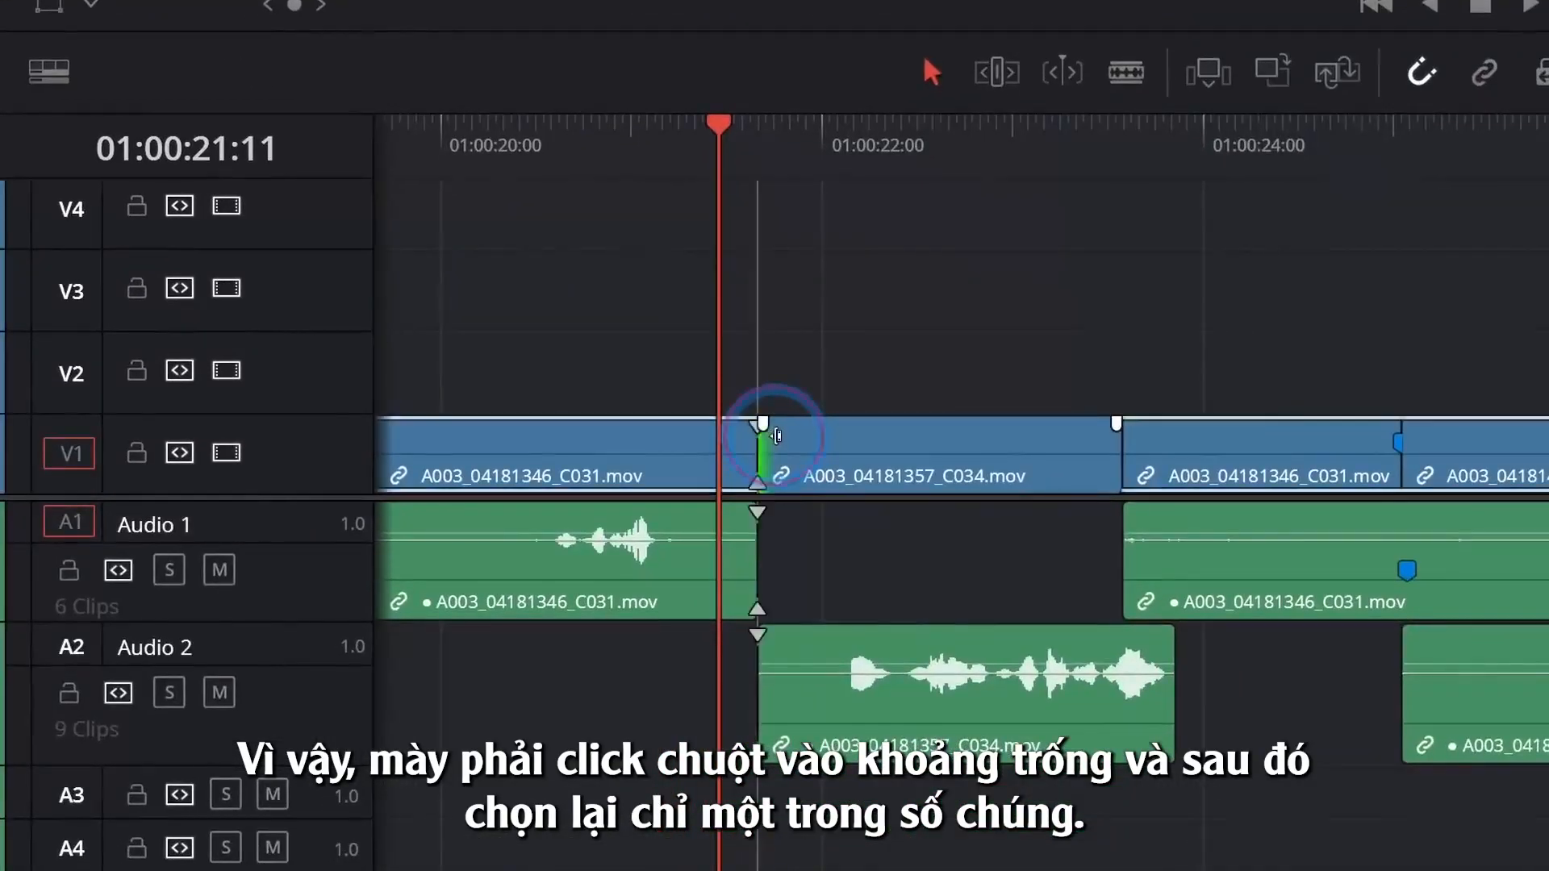
left_click_drag(781, 435, 701, 440)
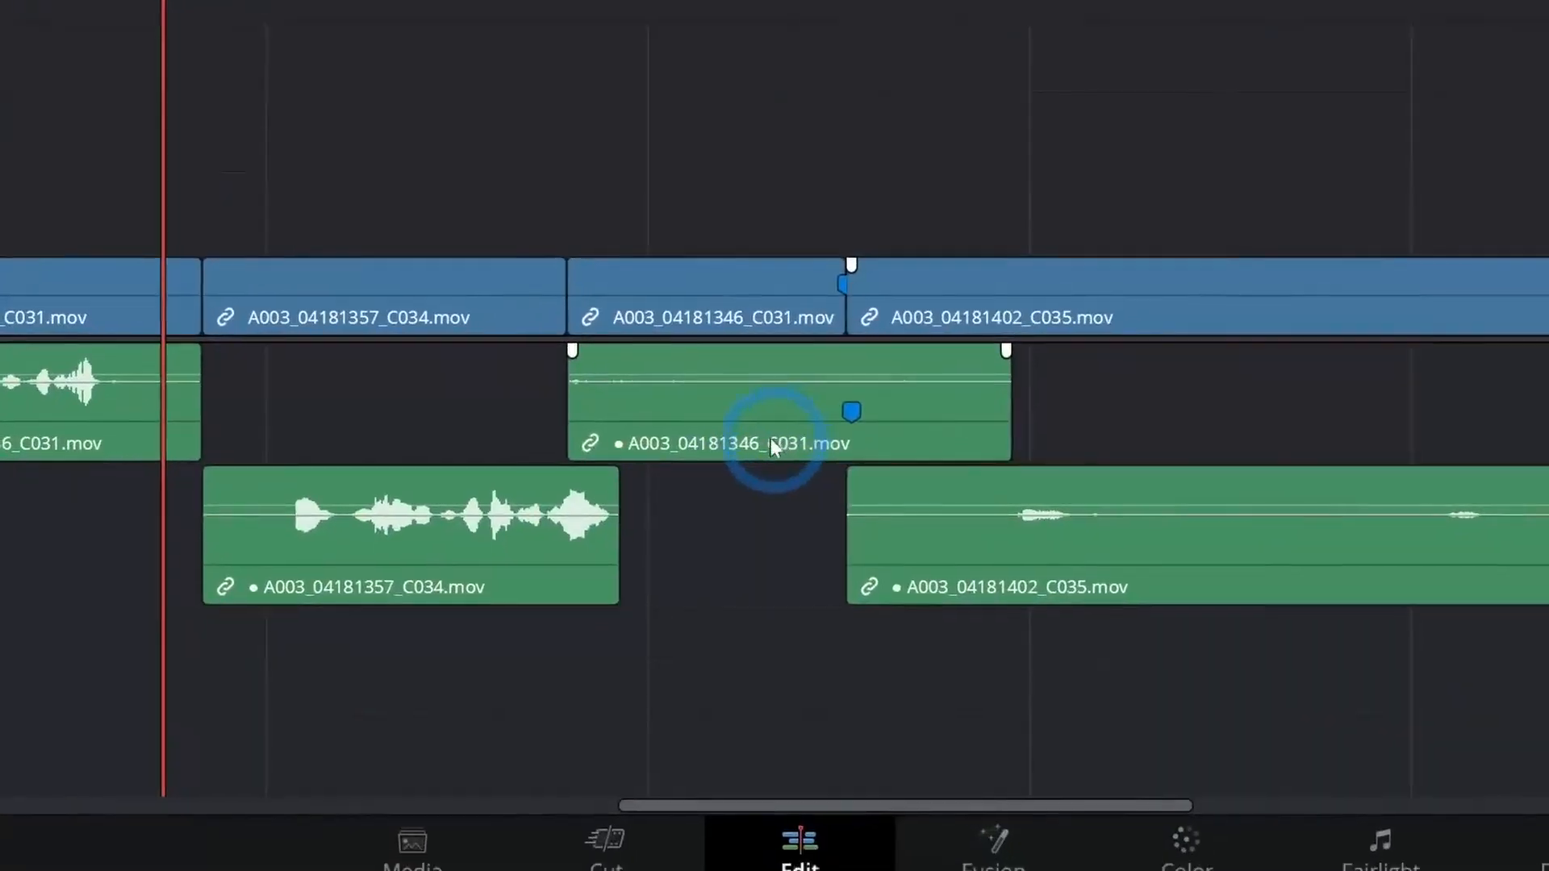
- Try to ripple delete the Audio 1 clip below the third V1 clip with Linked Selection on, then undo the deletion
left_click(649, 634)
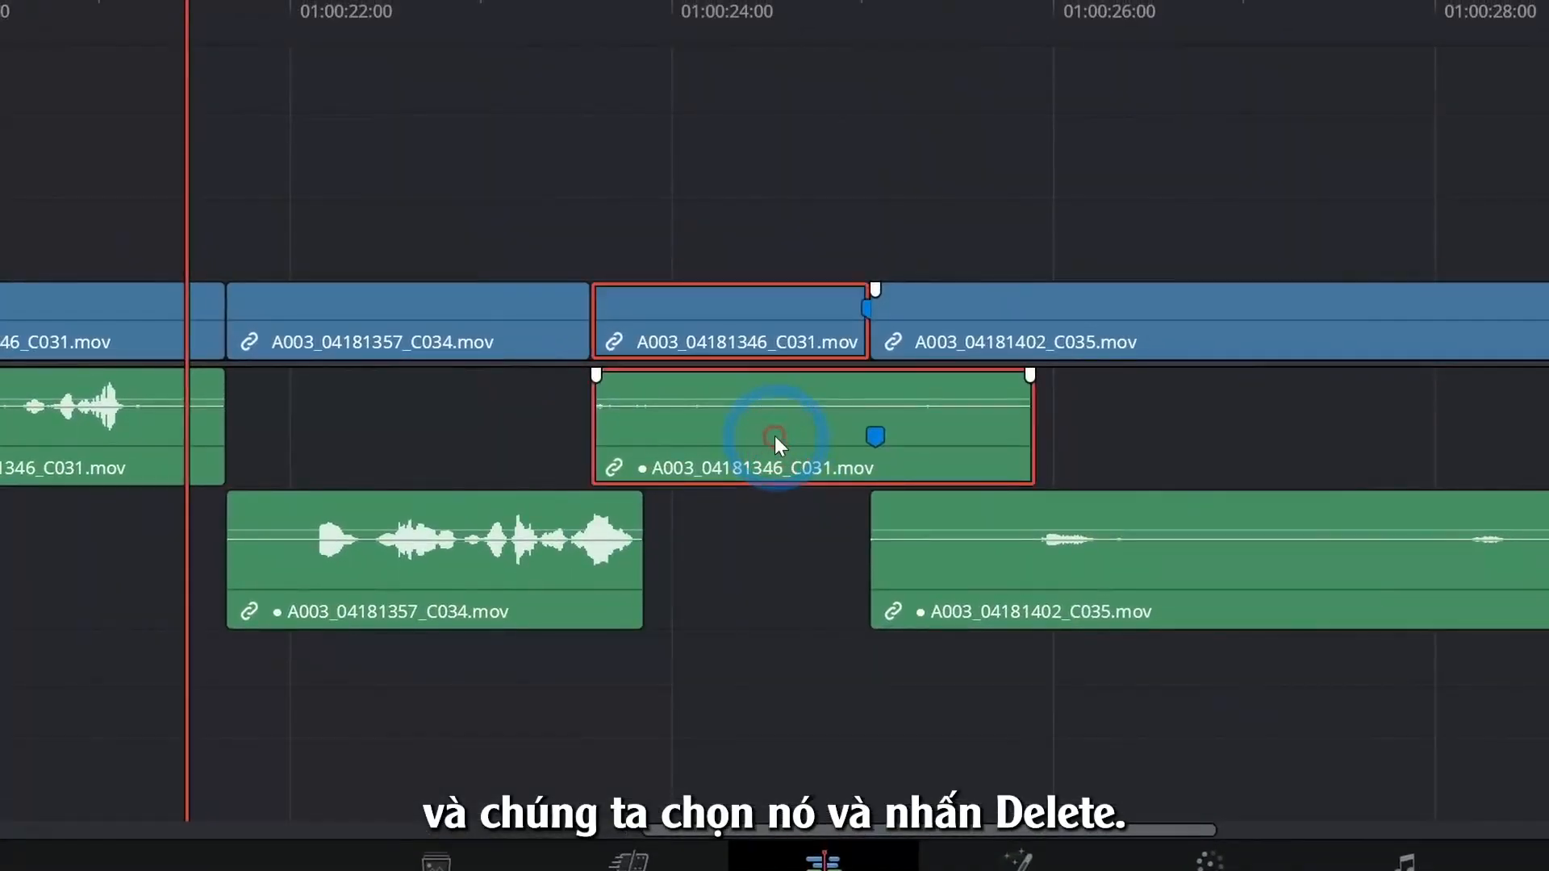
key("Delete")
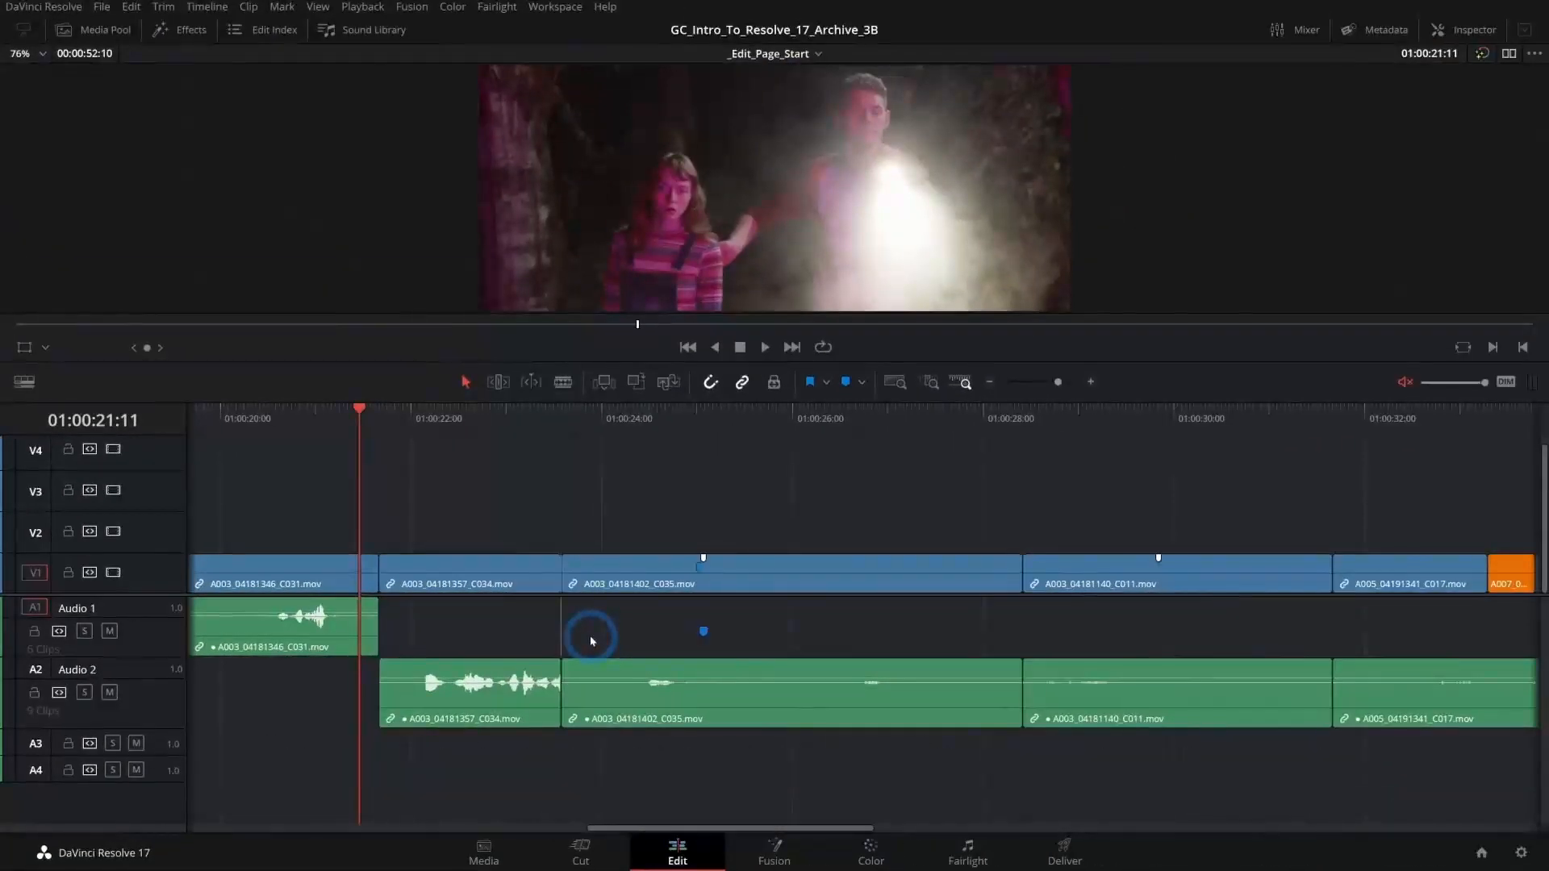
key("ctrl+z")
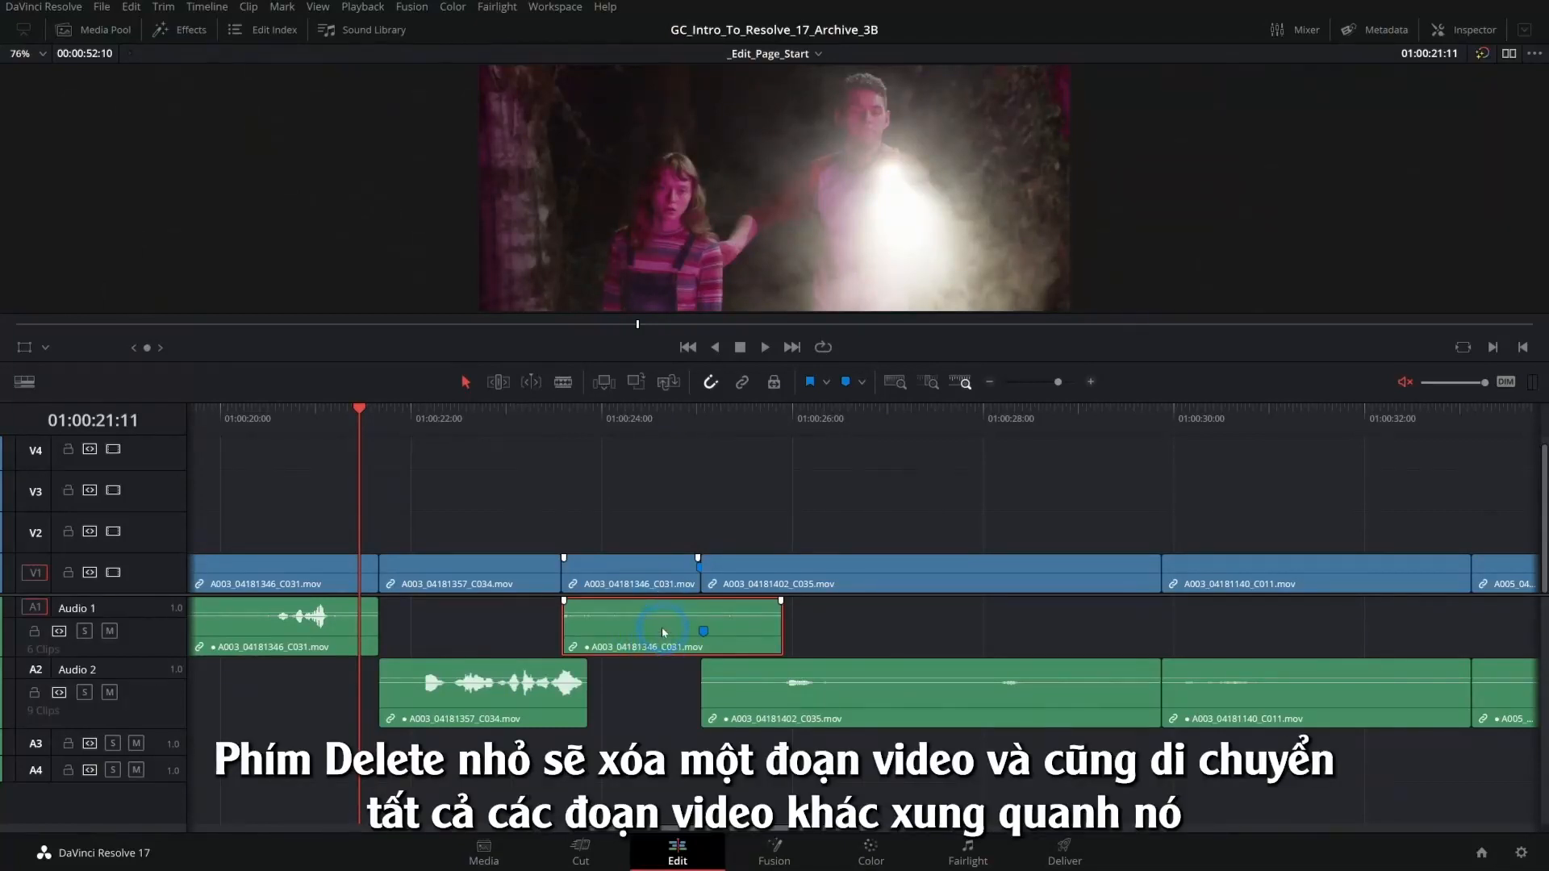
- Ripple delete only the unlinked A003_04181346_C031.mov audio clip under the third V1 clip, then undo it
key("Delete")
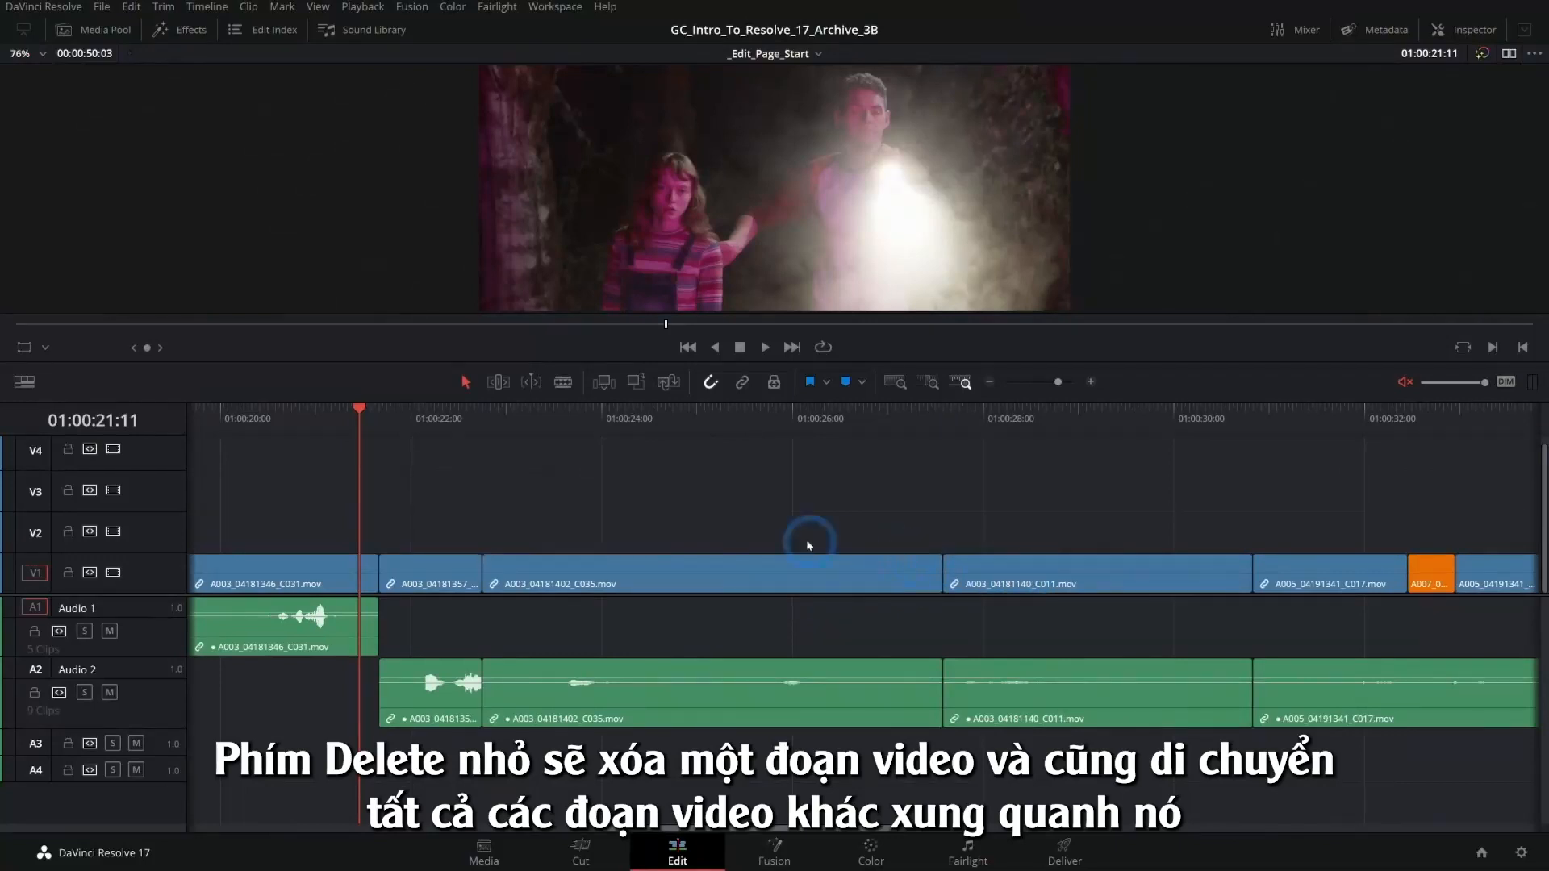
left_click(494, 525)
key("ctrl+z")
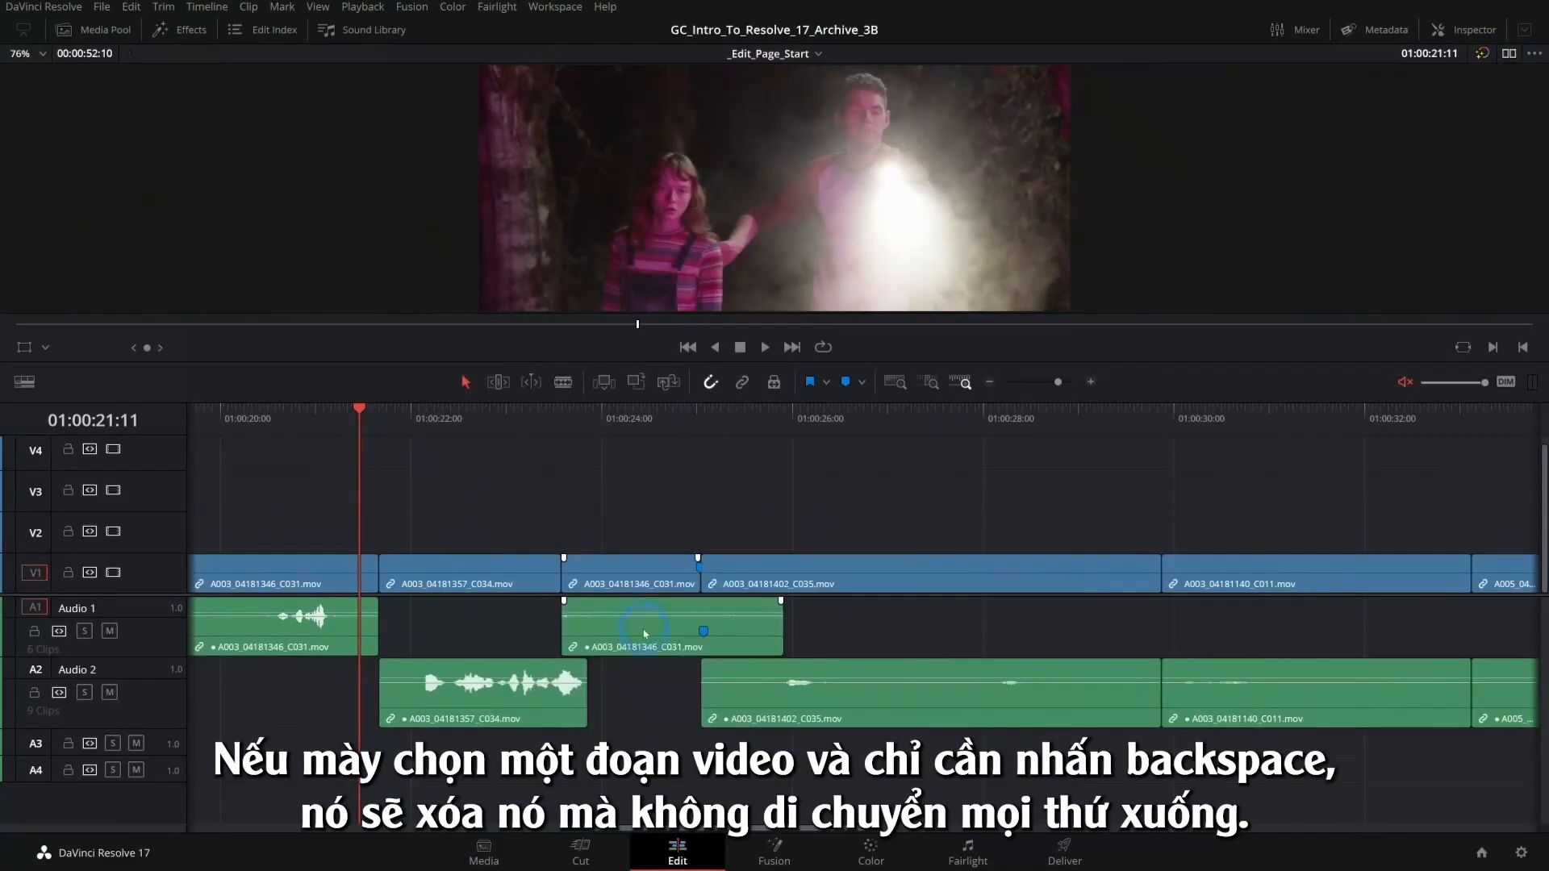
- Delete the same Audio 1 clip without rippling the timeline, then undo the deletion
key("BackSpace")
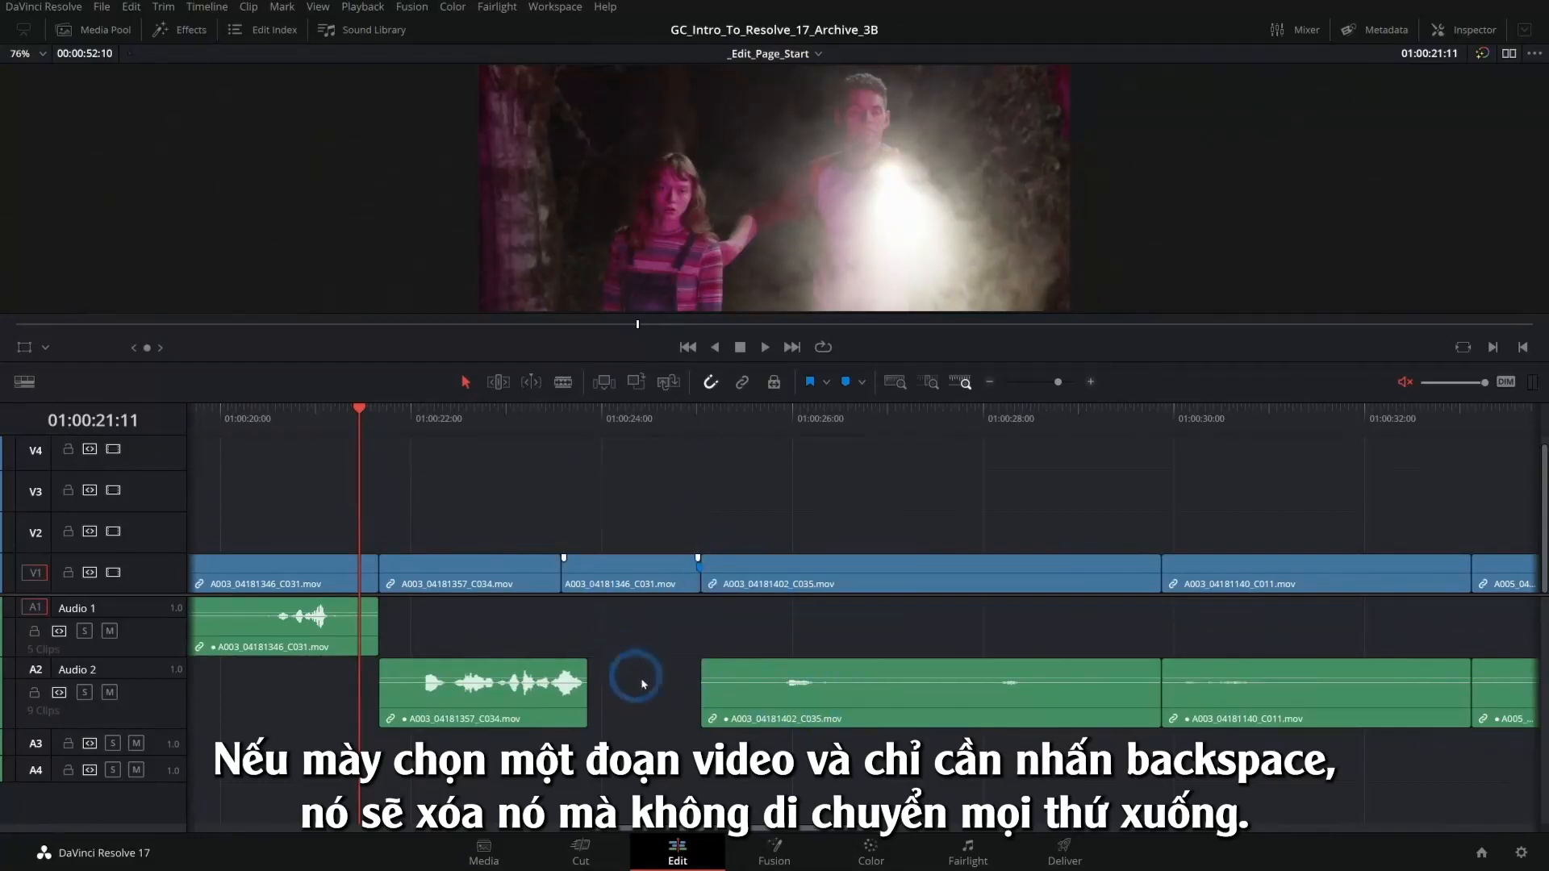
key("ctrl+z")
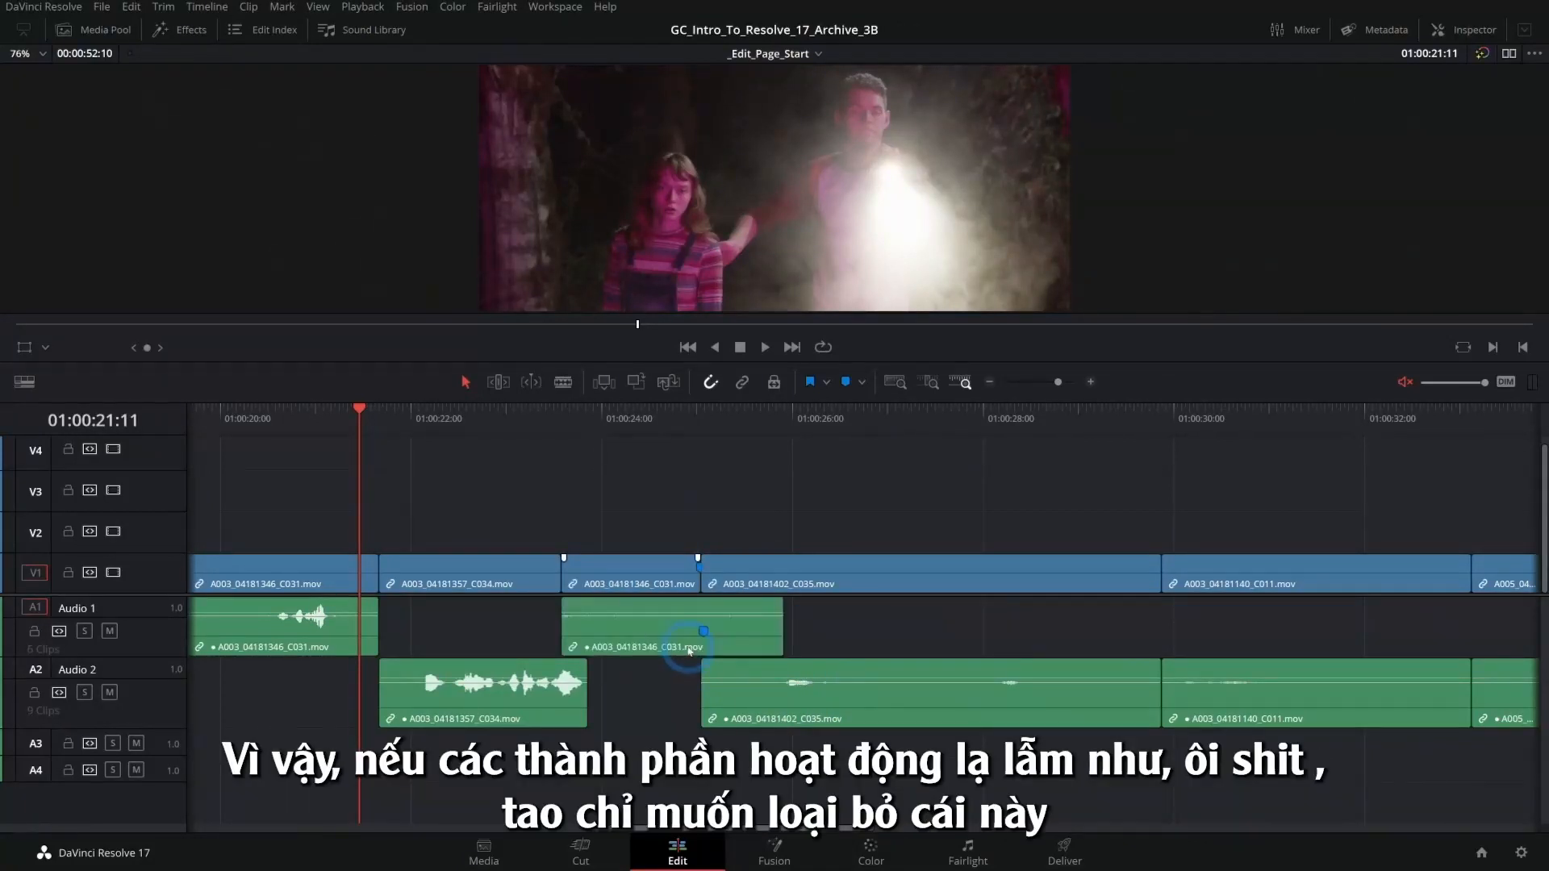
- Ripple delete the Audio 1 clip again to close up the timeline, then undo the ripple deletion
key("Delete")
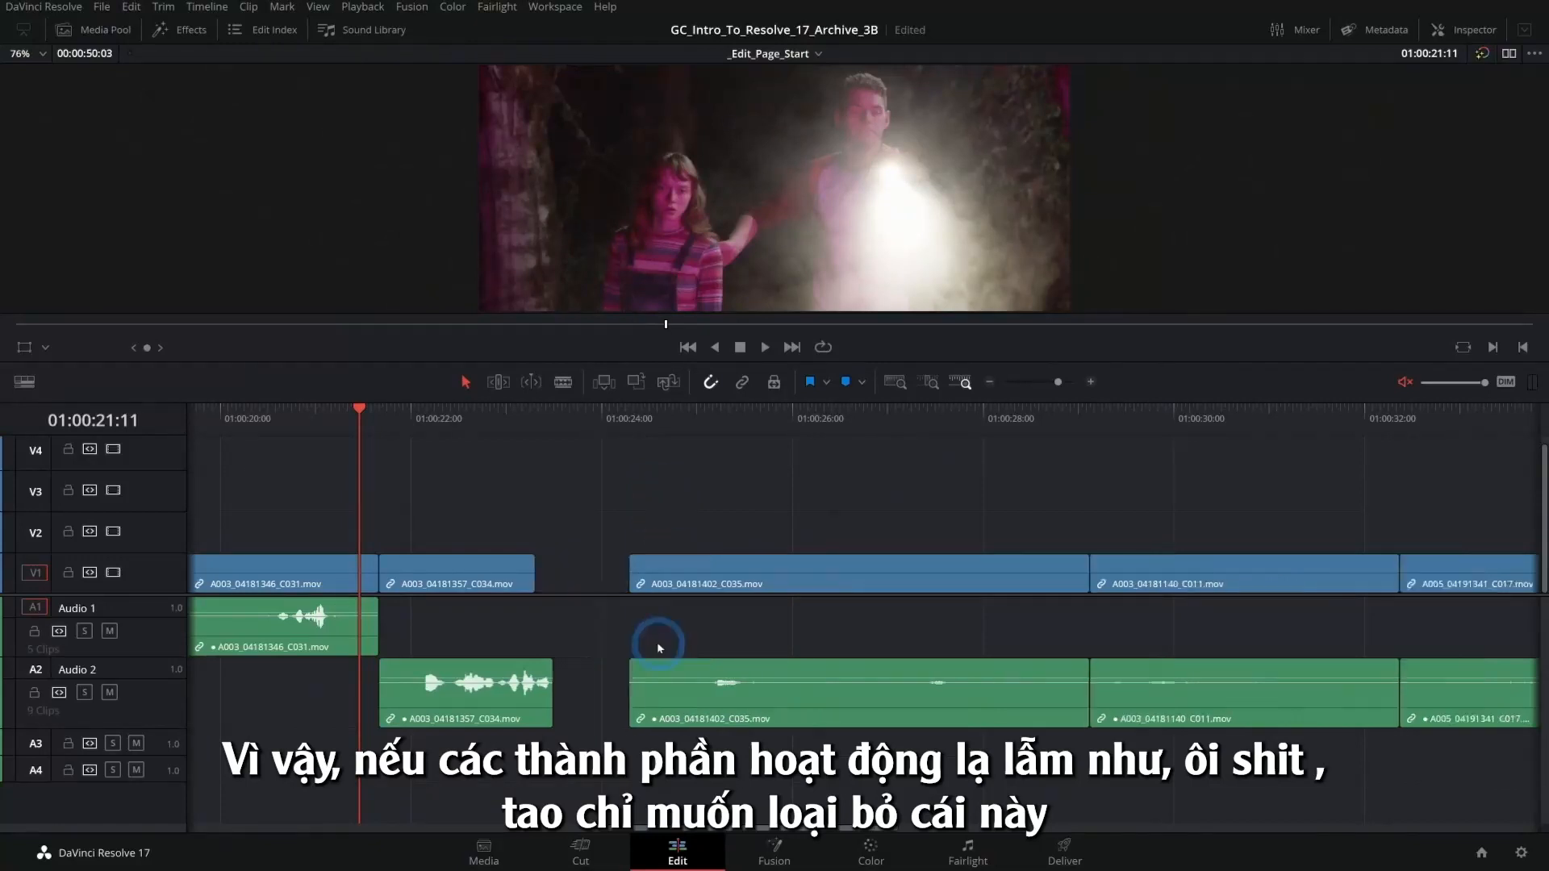
left_click(490, 601)
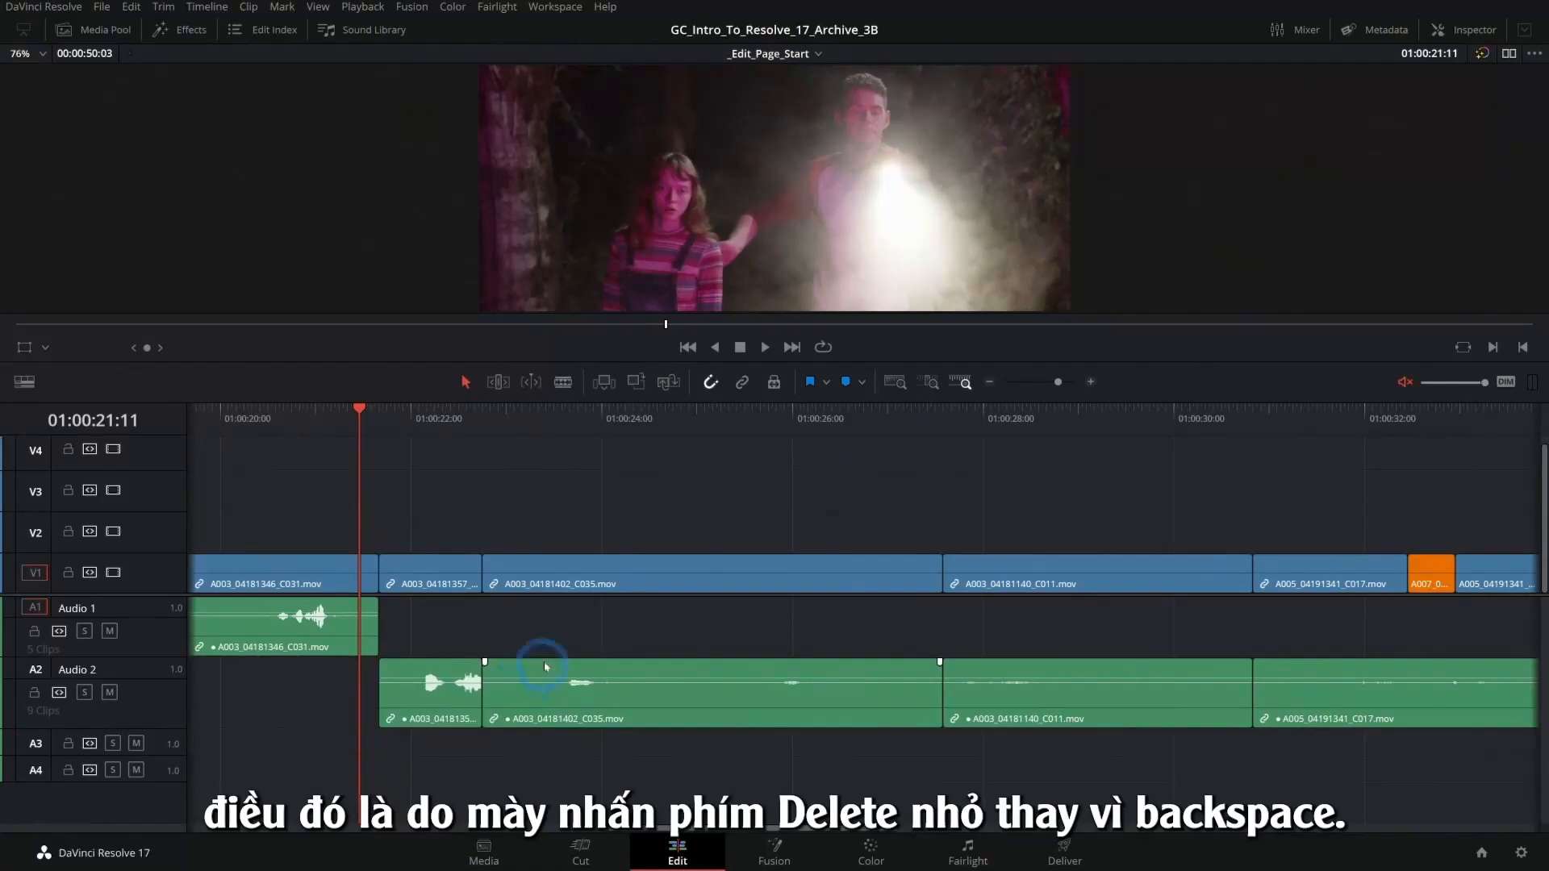
key("ctrl+z")
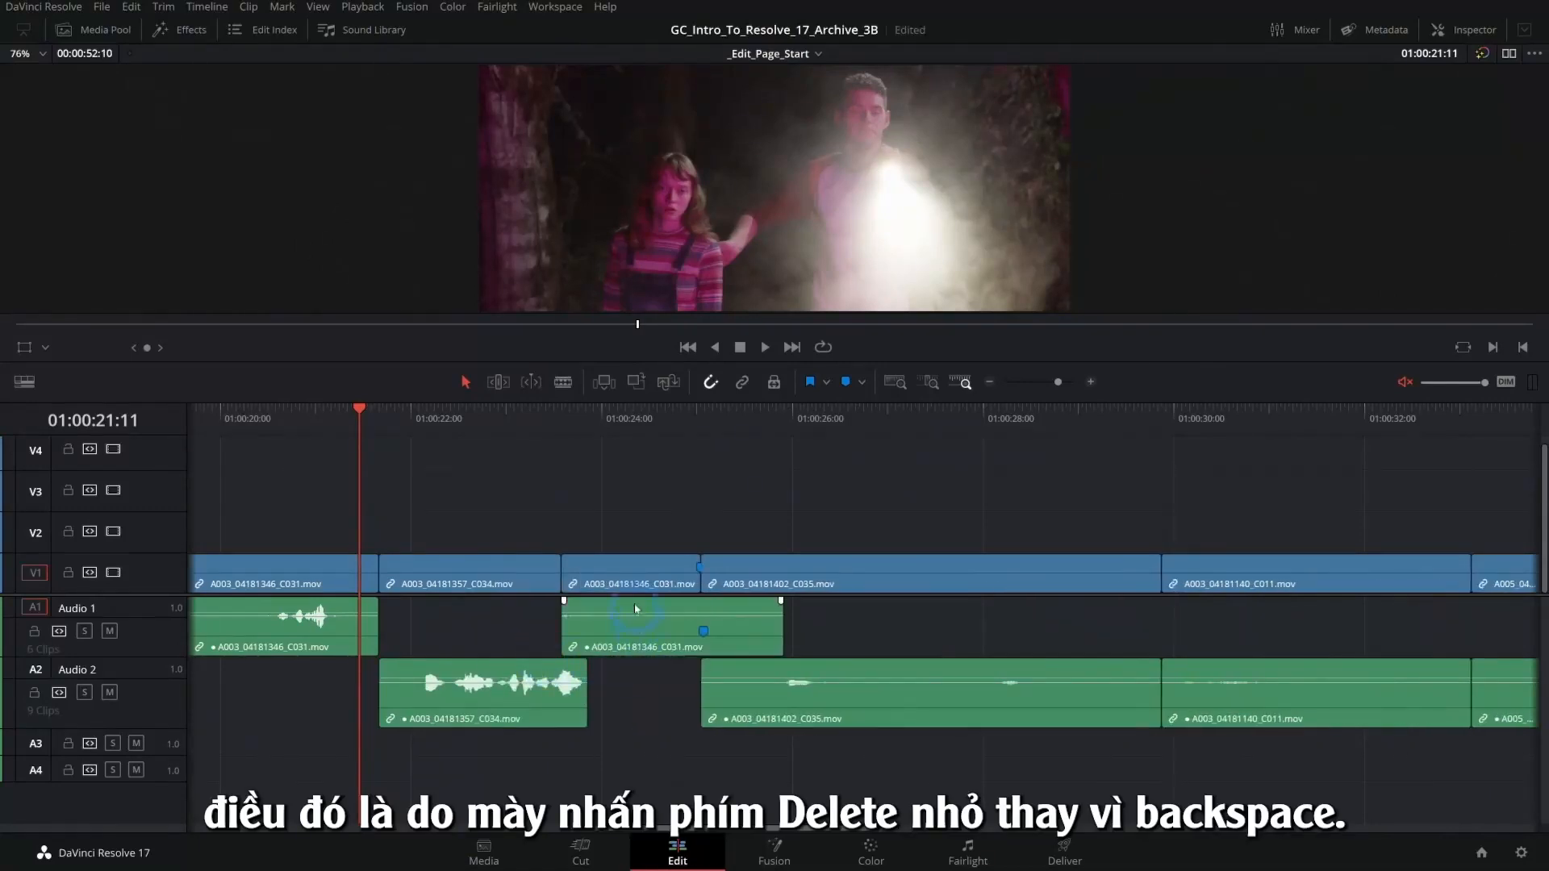
- Remove the second visible A003_04181346_C031.mov audio clip from Audio 1, keeping all other clips in place
key("BackSpace")
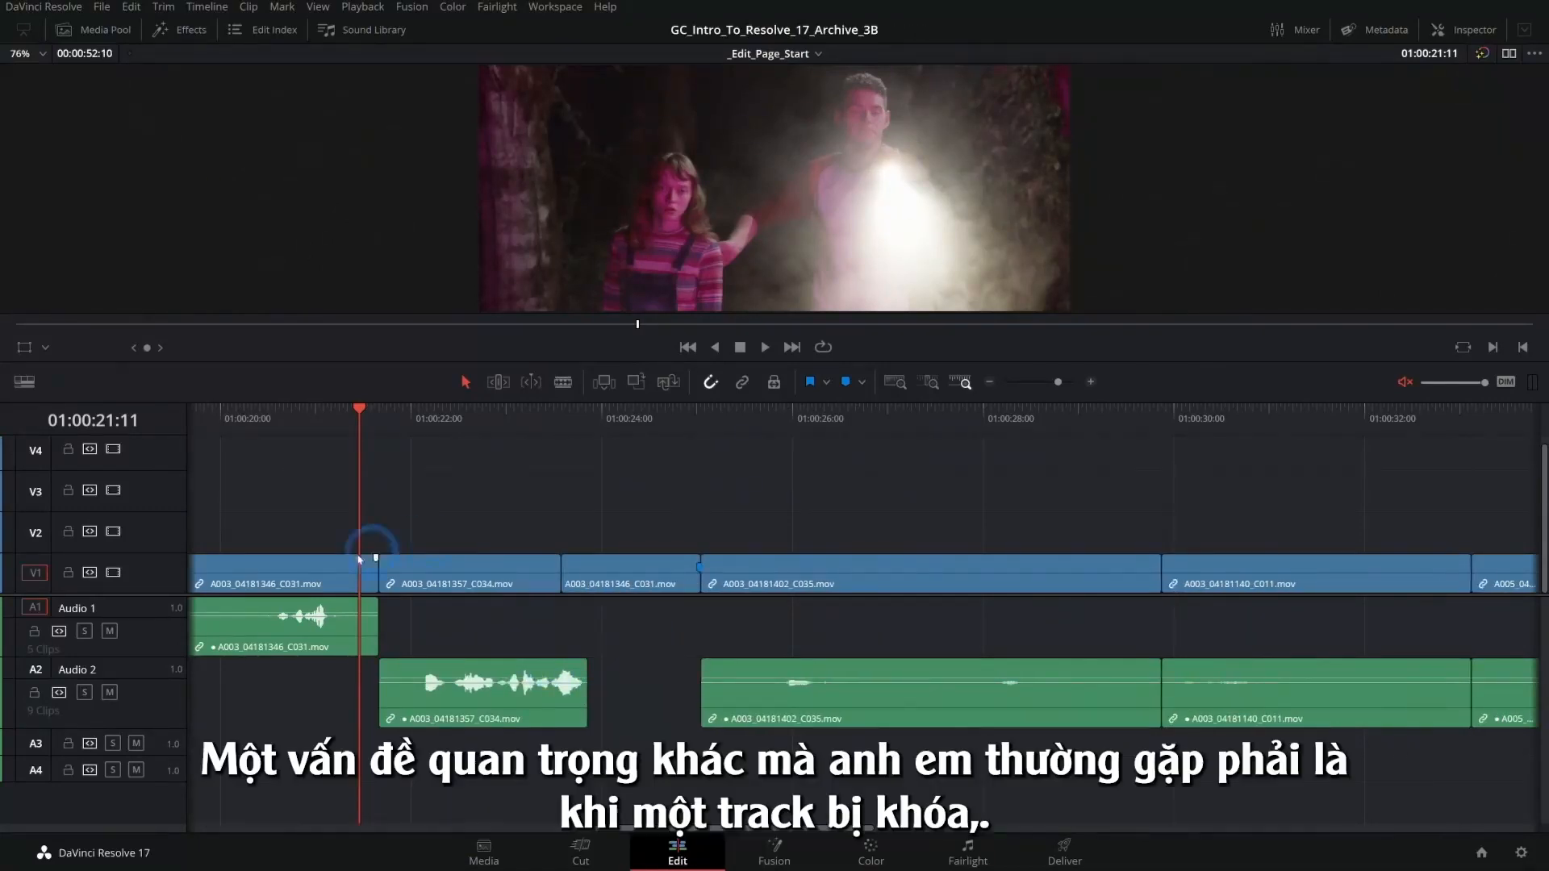
- Lock the V1 track, try to move clips on it, and unlock the track again
left_click(530, 559)
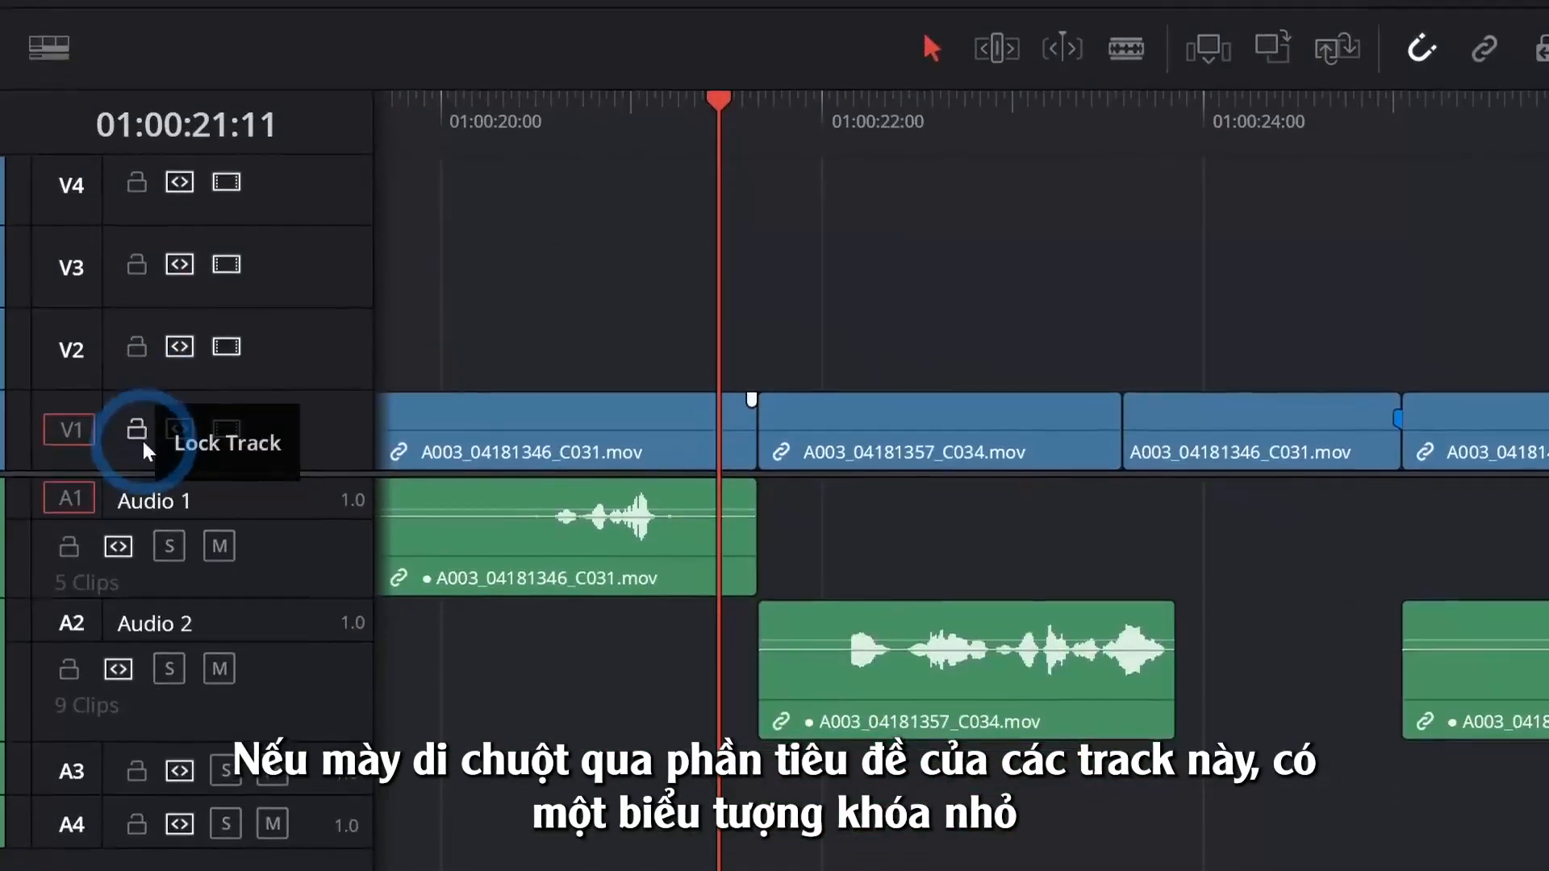
left_click(136, 534)
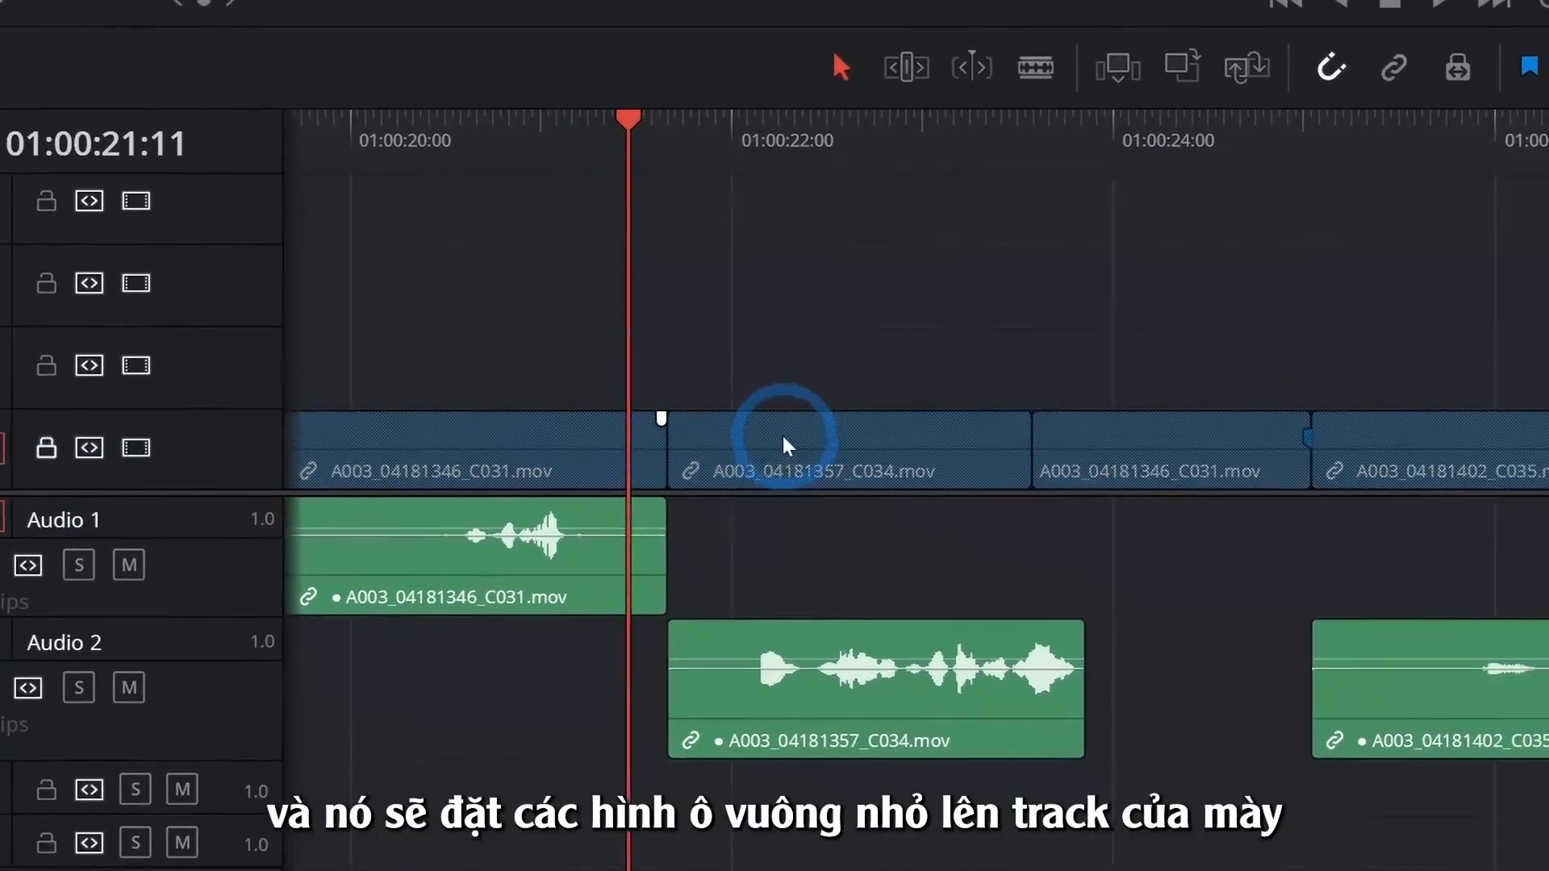
left_click(777, 438)
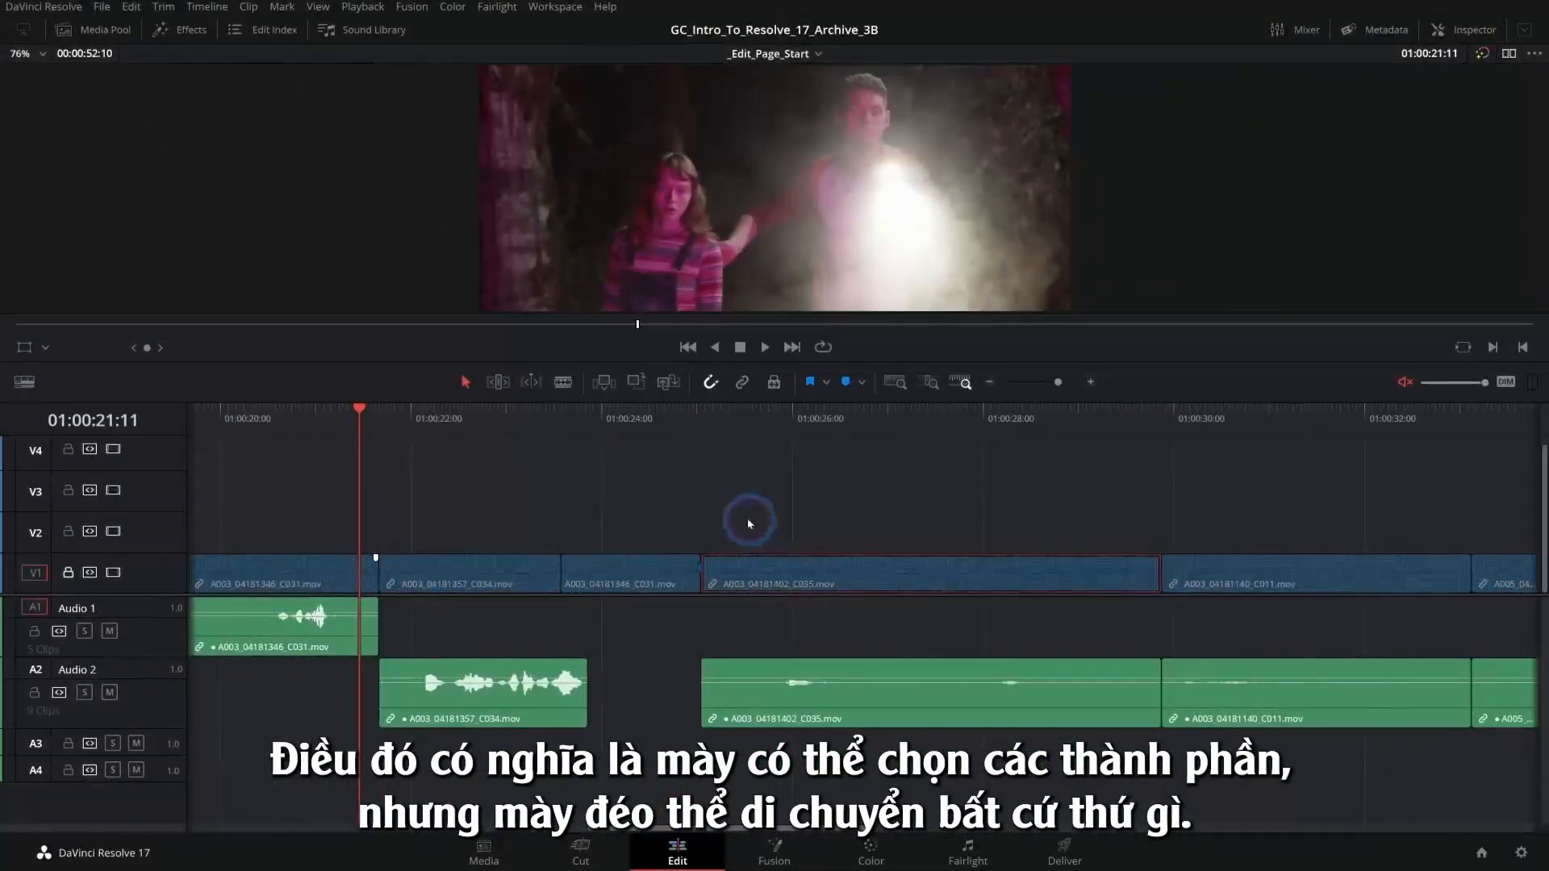
left_click(651, 573)
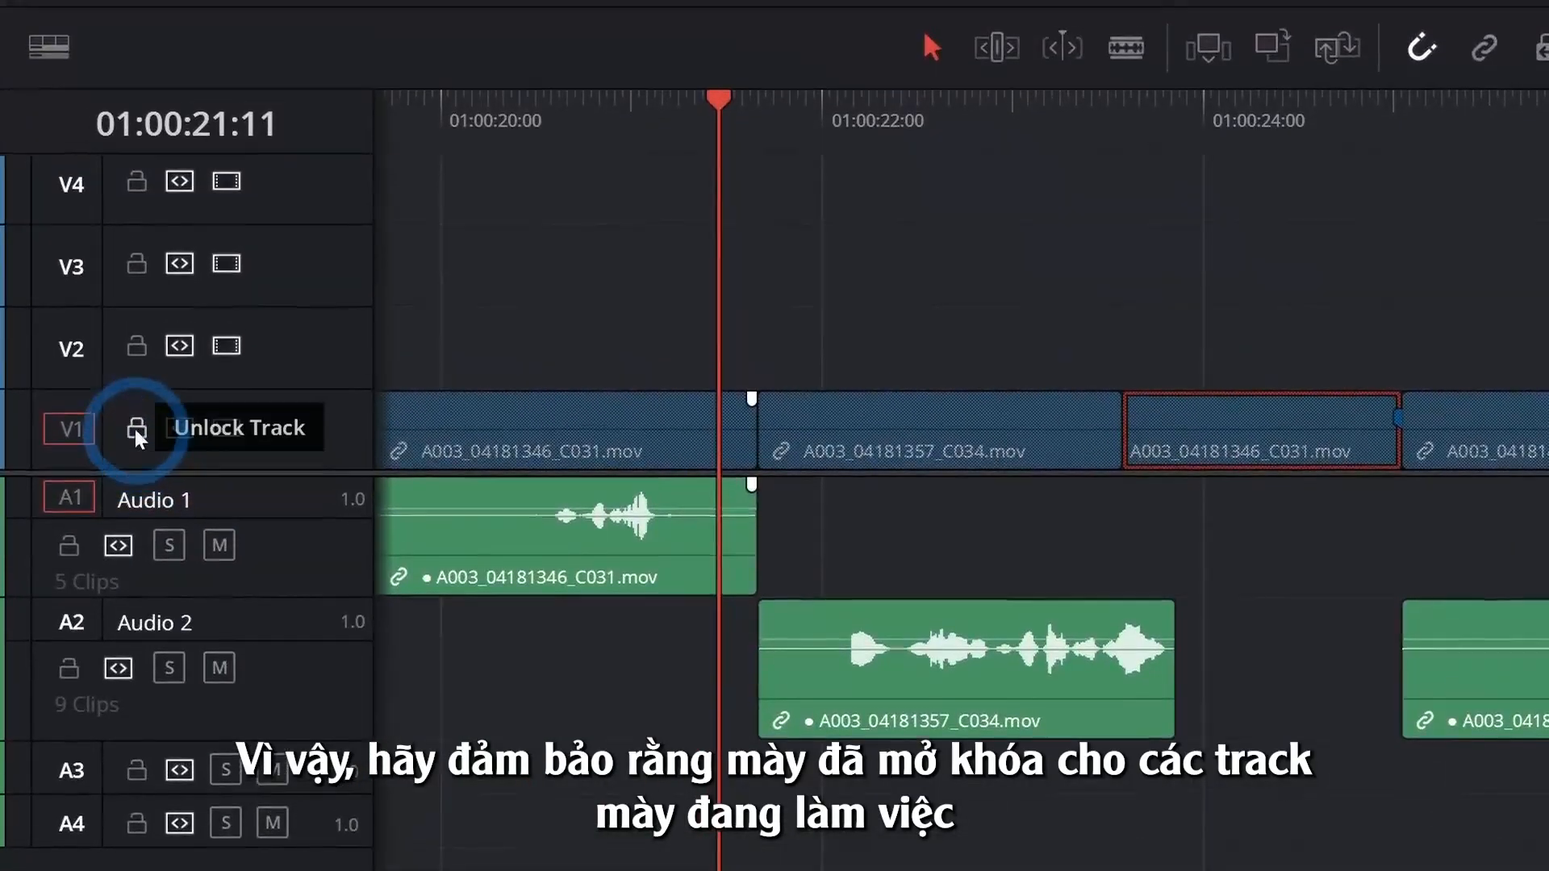
left_click(137, 420)
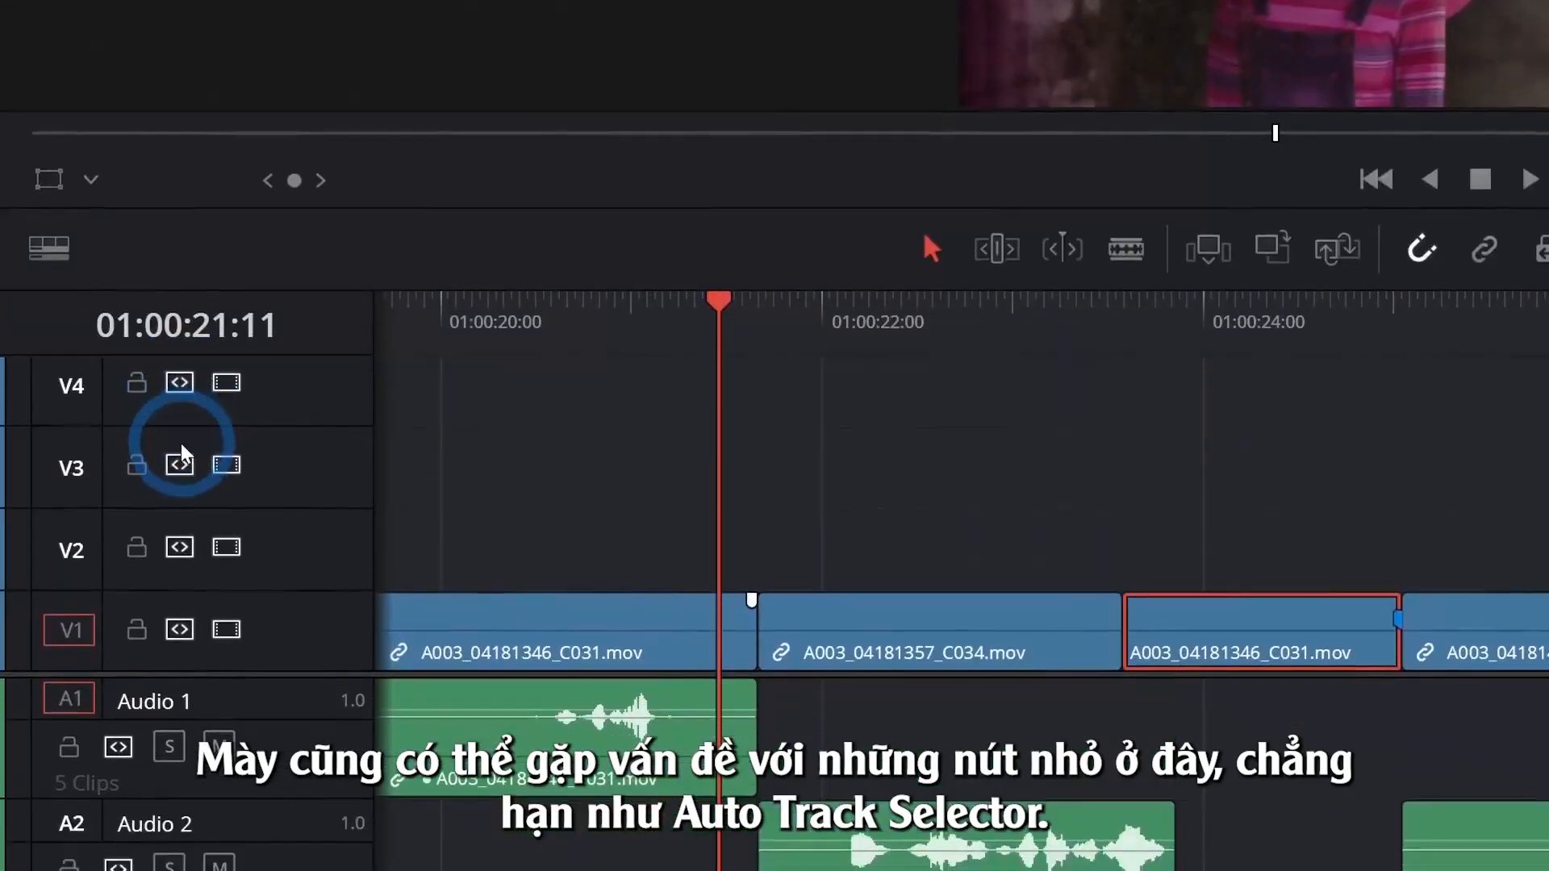
- Turn the Auto Track Selector of V1 off and back on
left_click(181, 427)
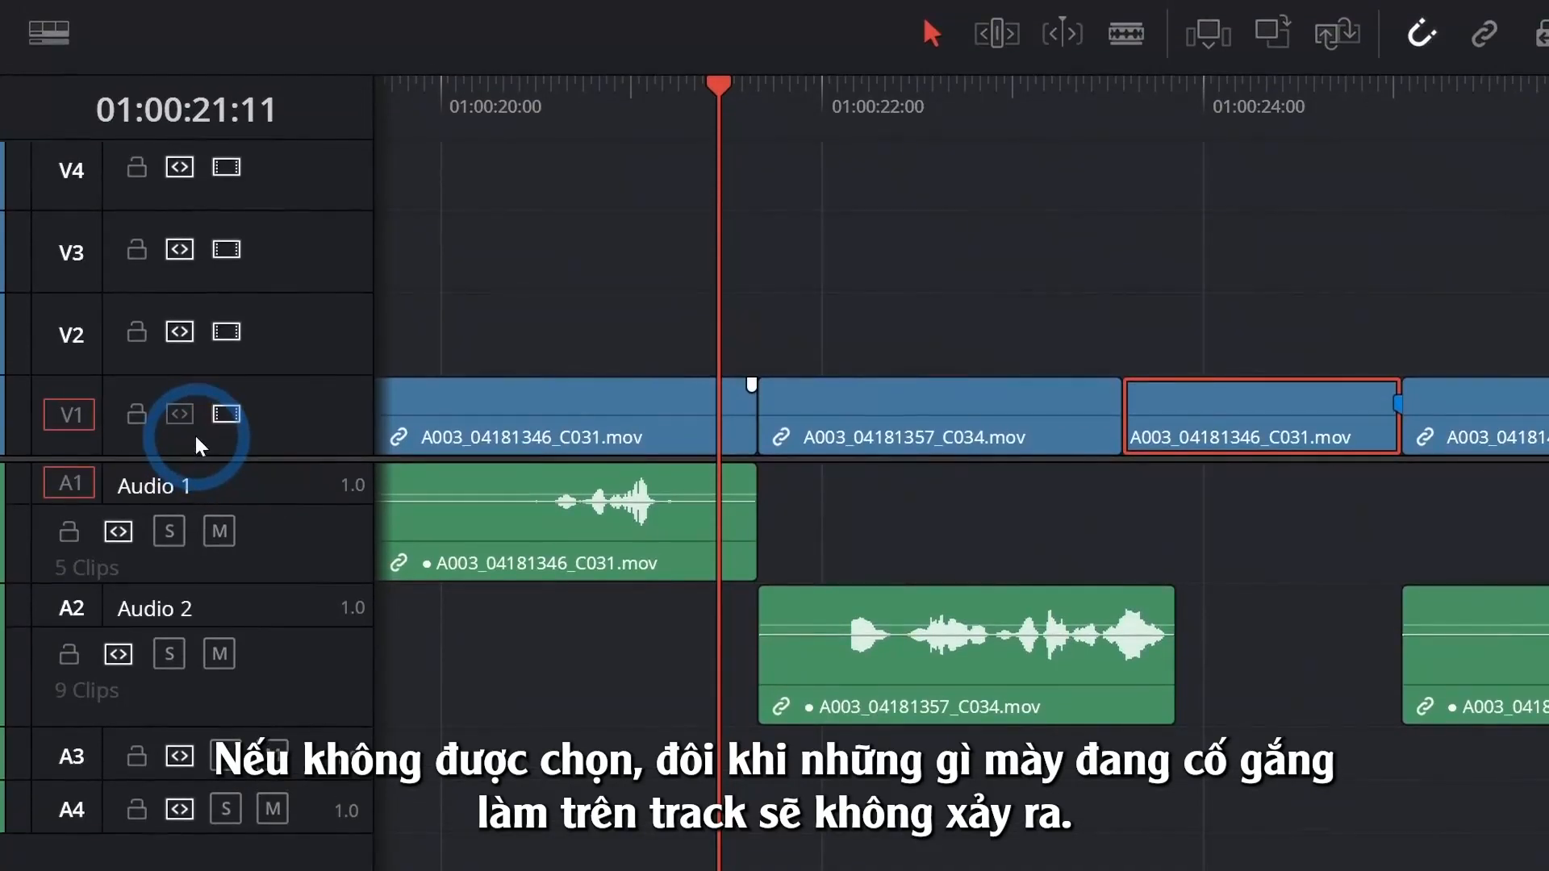
left_click(176, 417)
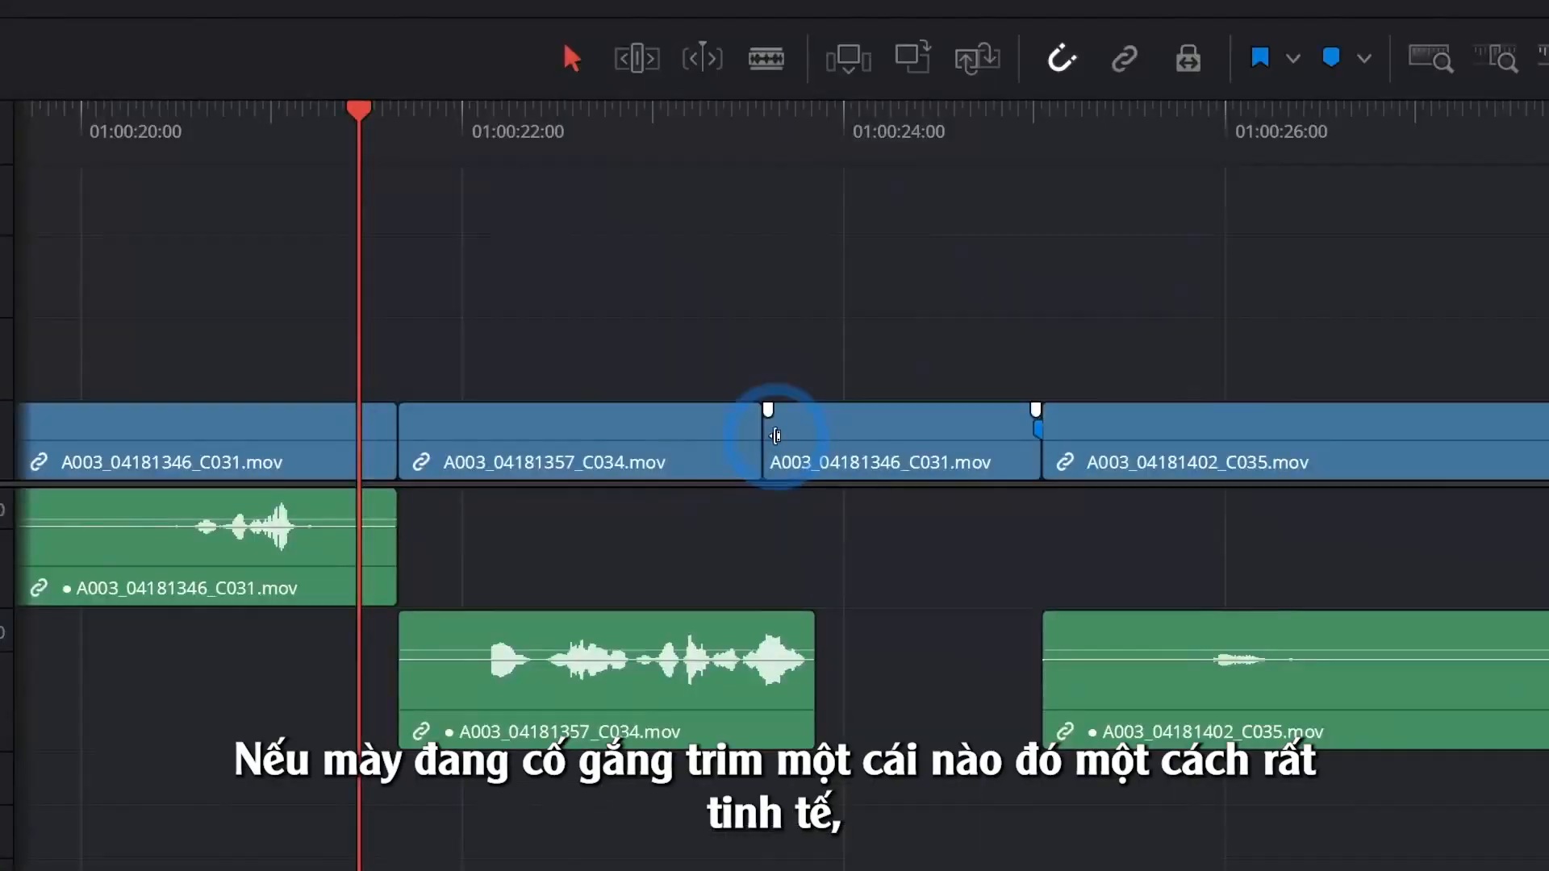
- Try a fine trim on the start of the third V1 clip, A003_04181346_C031.mov, with snapping on
left_click(573, 571)
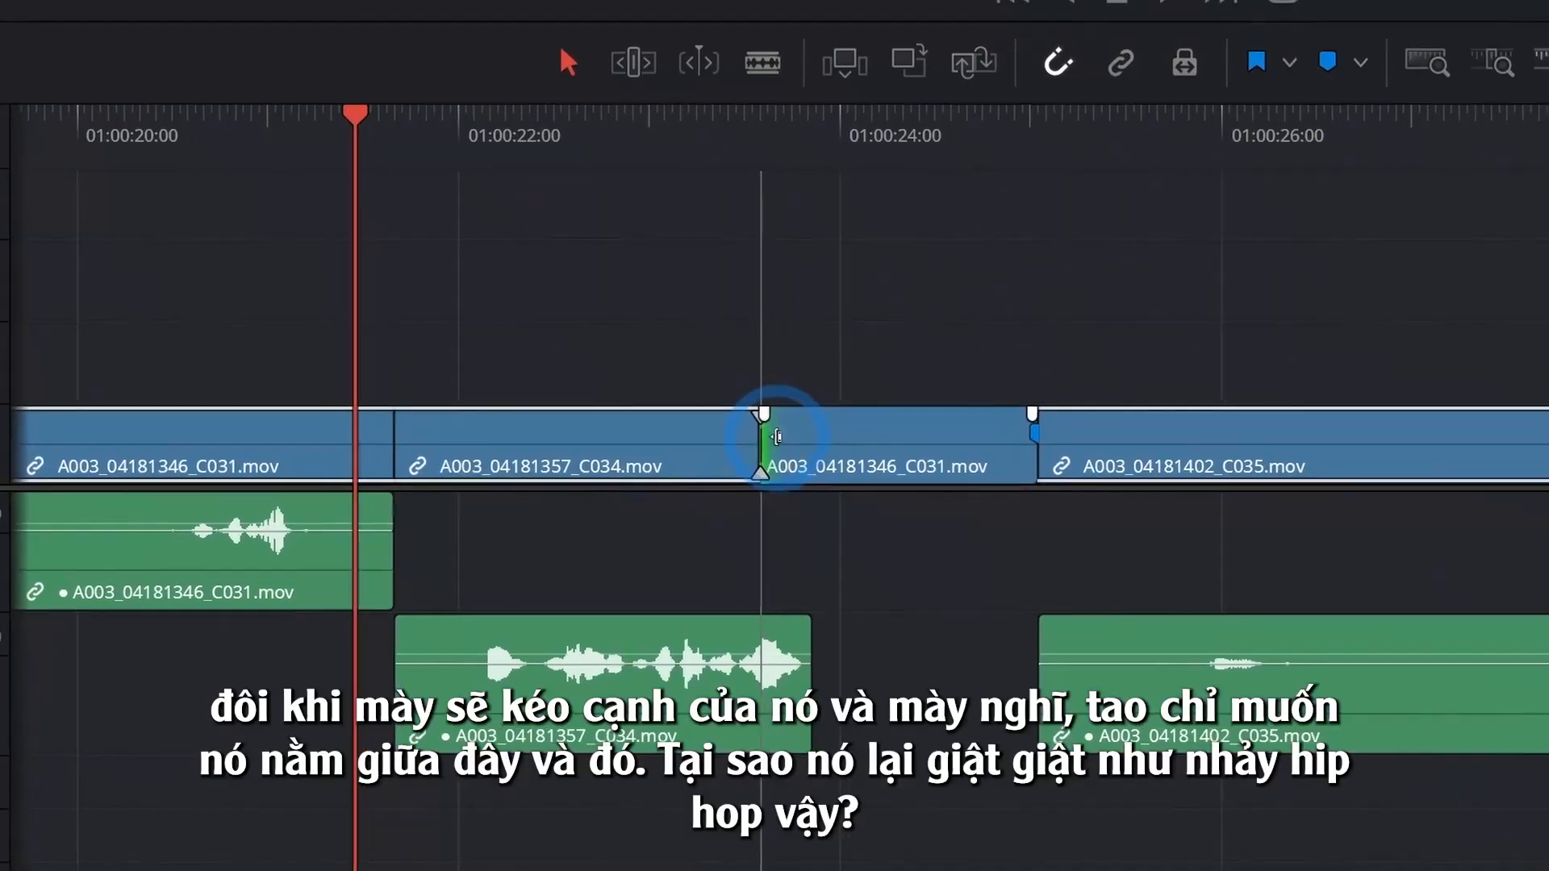
mouse_move(776, 435)
left_mouse_down()
mouse_move(811, 444)
mouse_move(726, 439)
mouse_move(776, 437)
left_mouse_up()
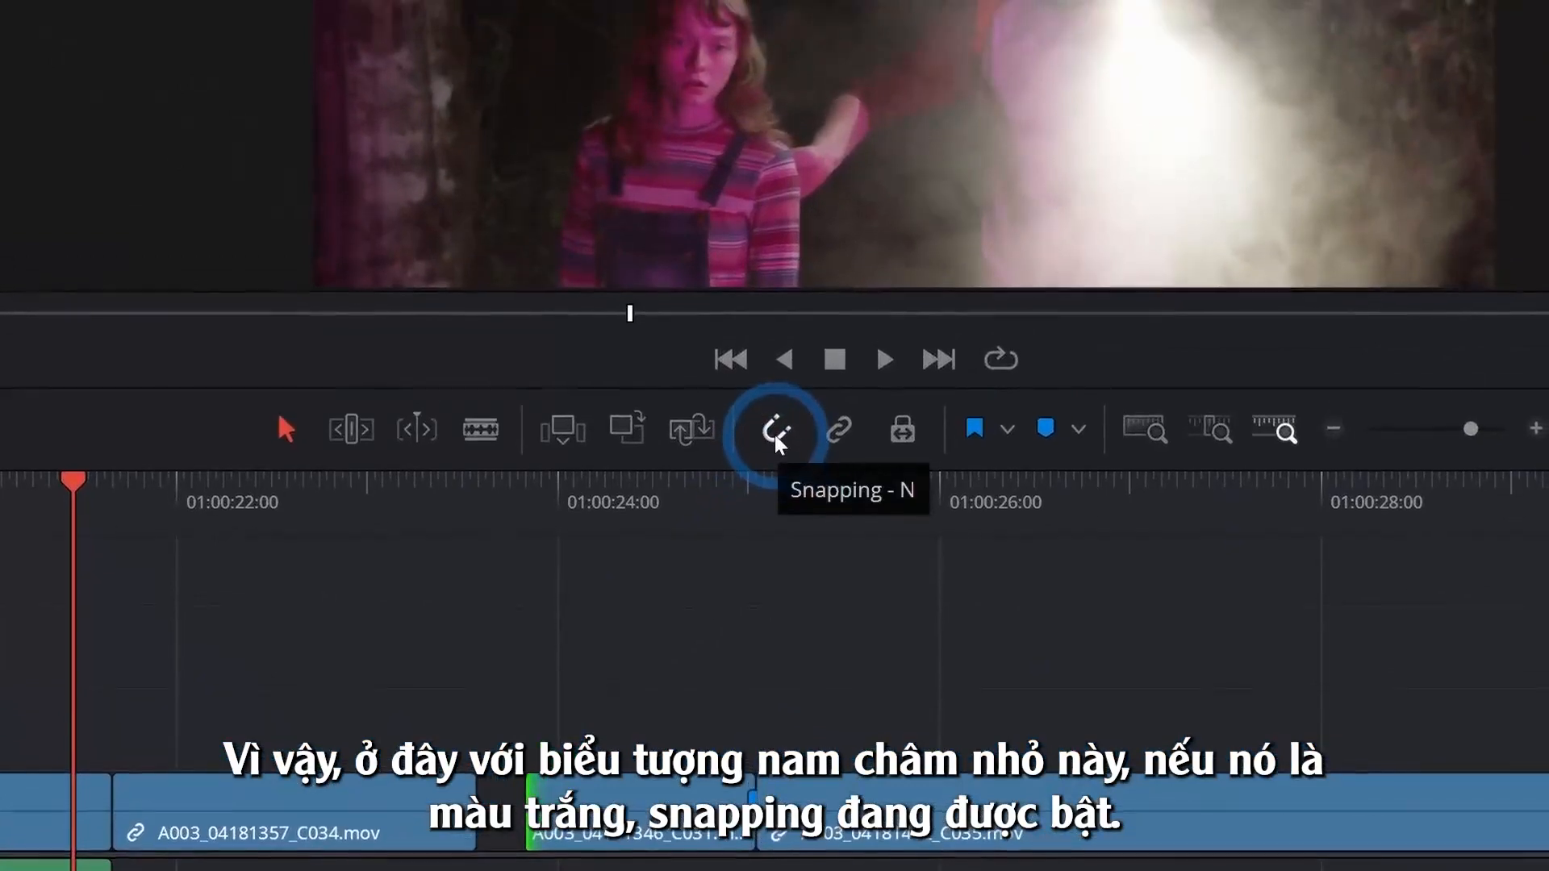
- Turn off timeline snapping and try the start trim of the third V1 clip without it
left_click(918, 140)
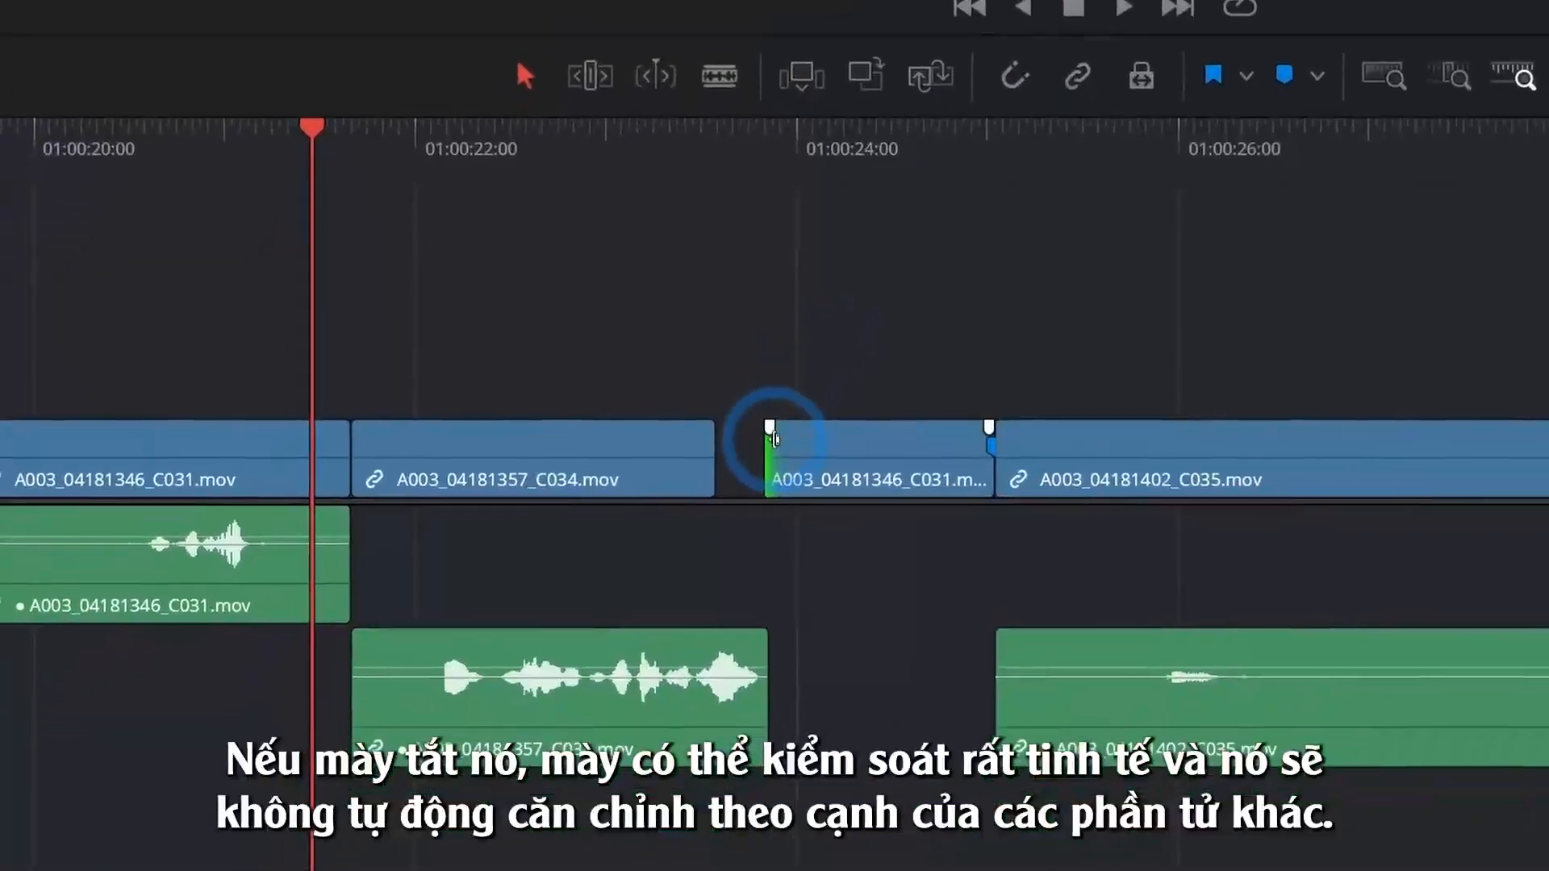
left_click_drag(774, 438, 731, 436)
key("n")
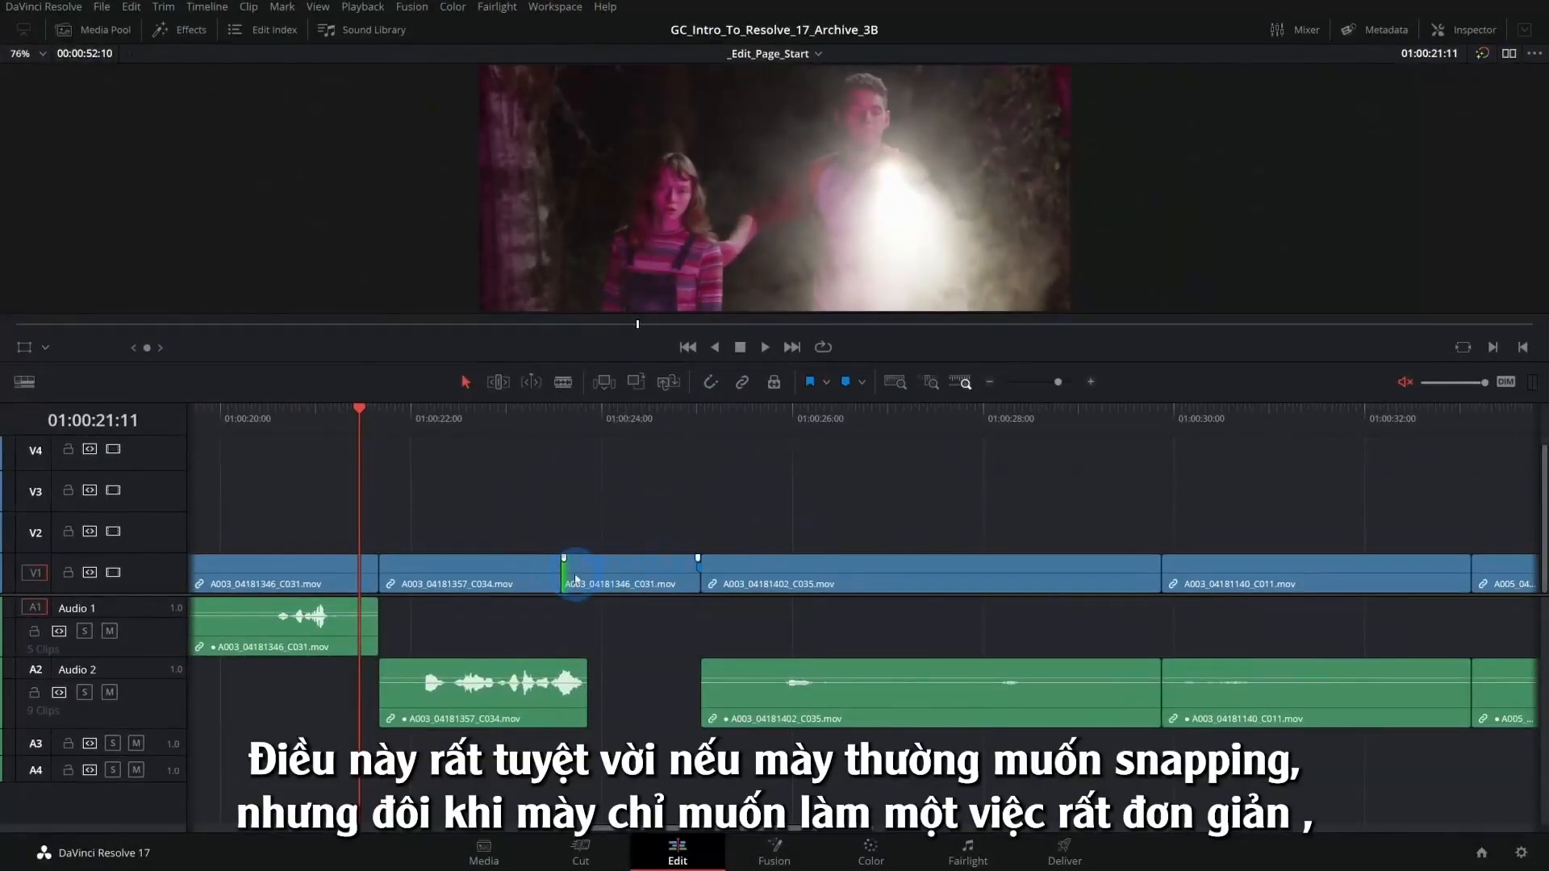
- Trim a few frames off the start of the third V1 clip with snapping off, then undo the trim
left_click_drag(563, 583, 571, 582)
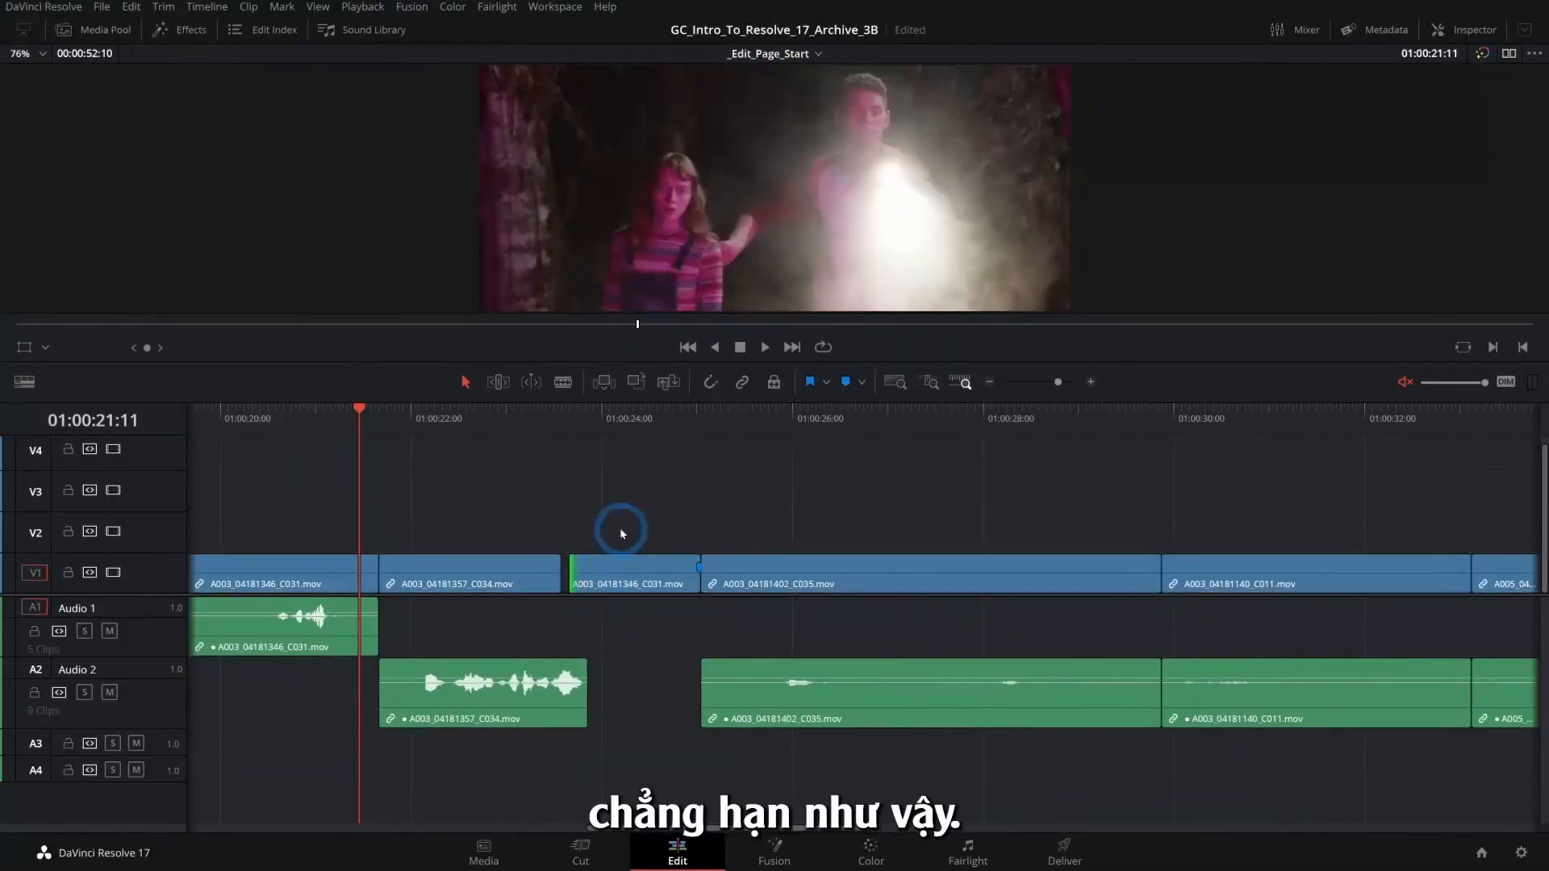
key("ctrl+z")
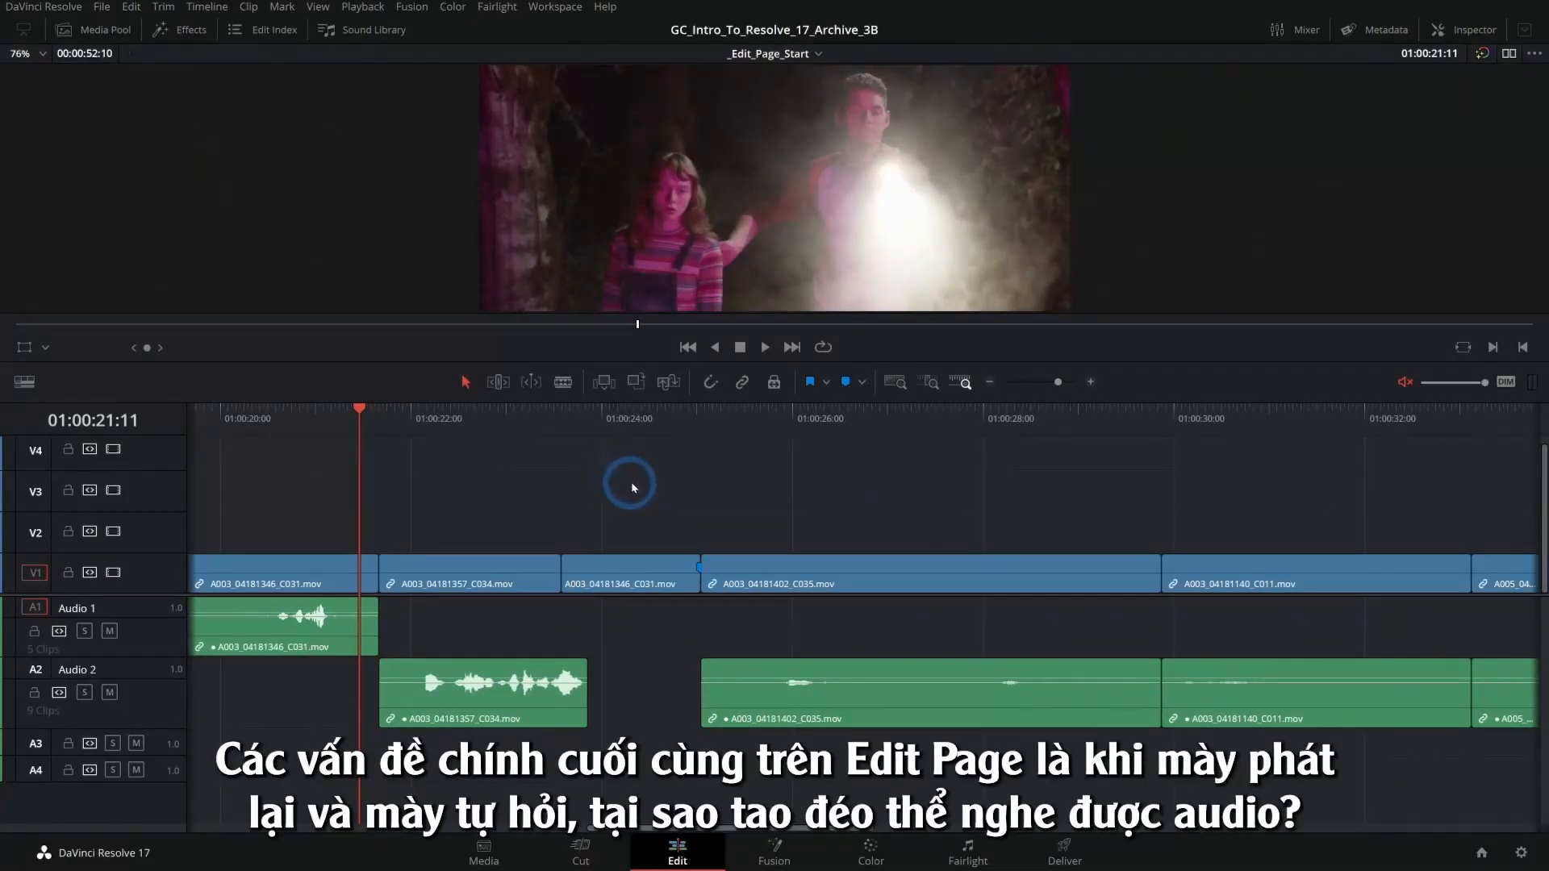
- Play a short stretch of the timeline to check its sound, and unmute the audio monitoring
key("space")
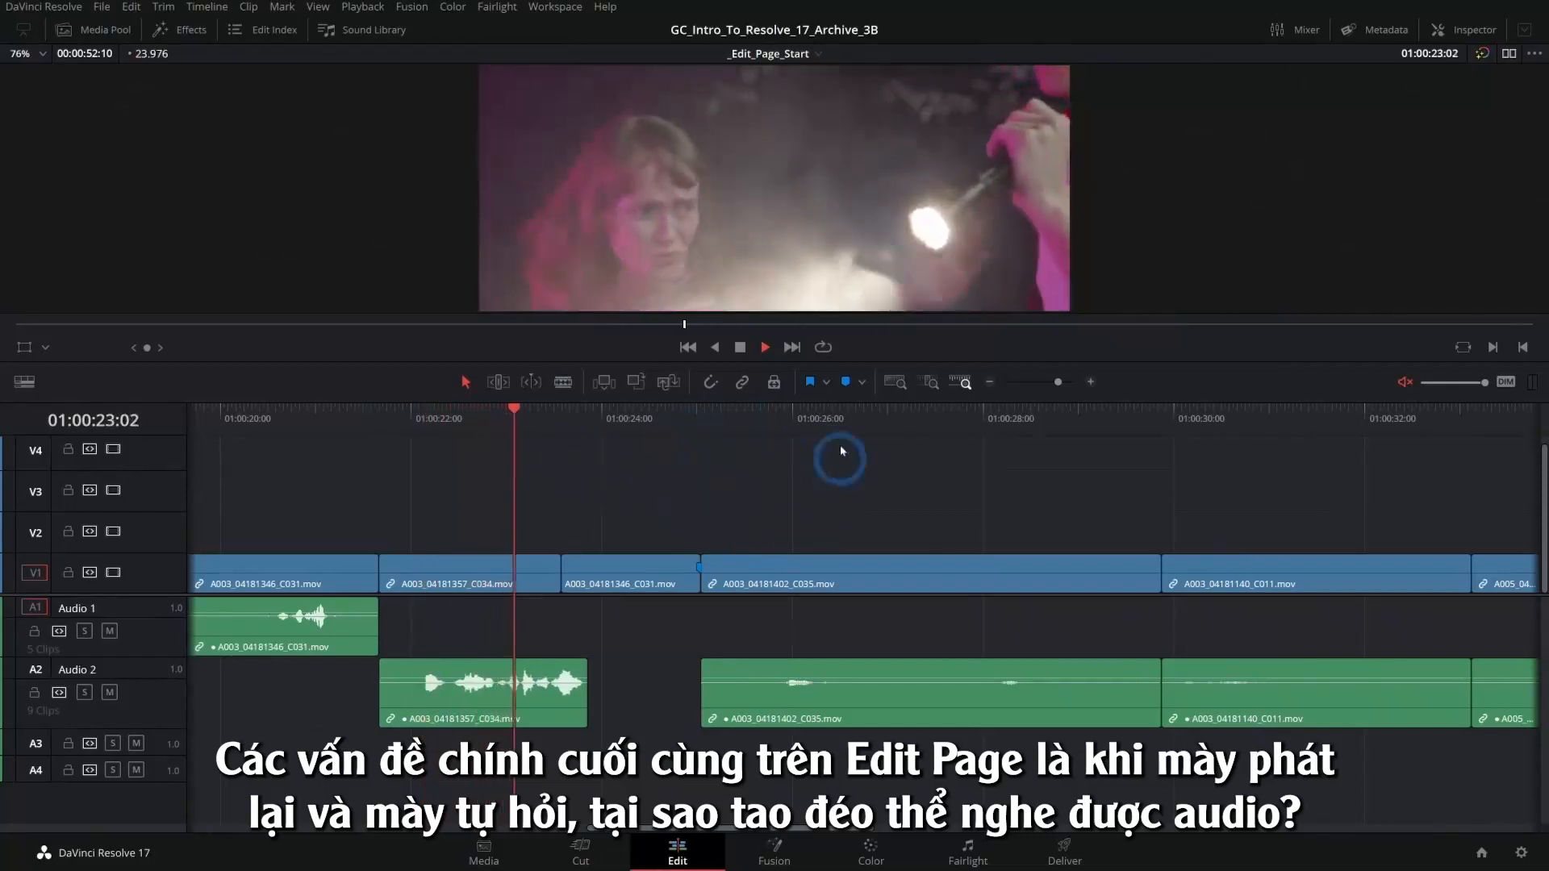
key("space")
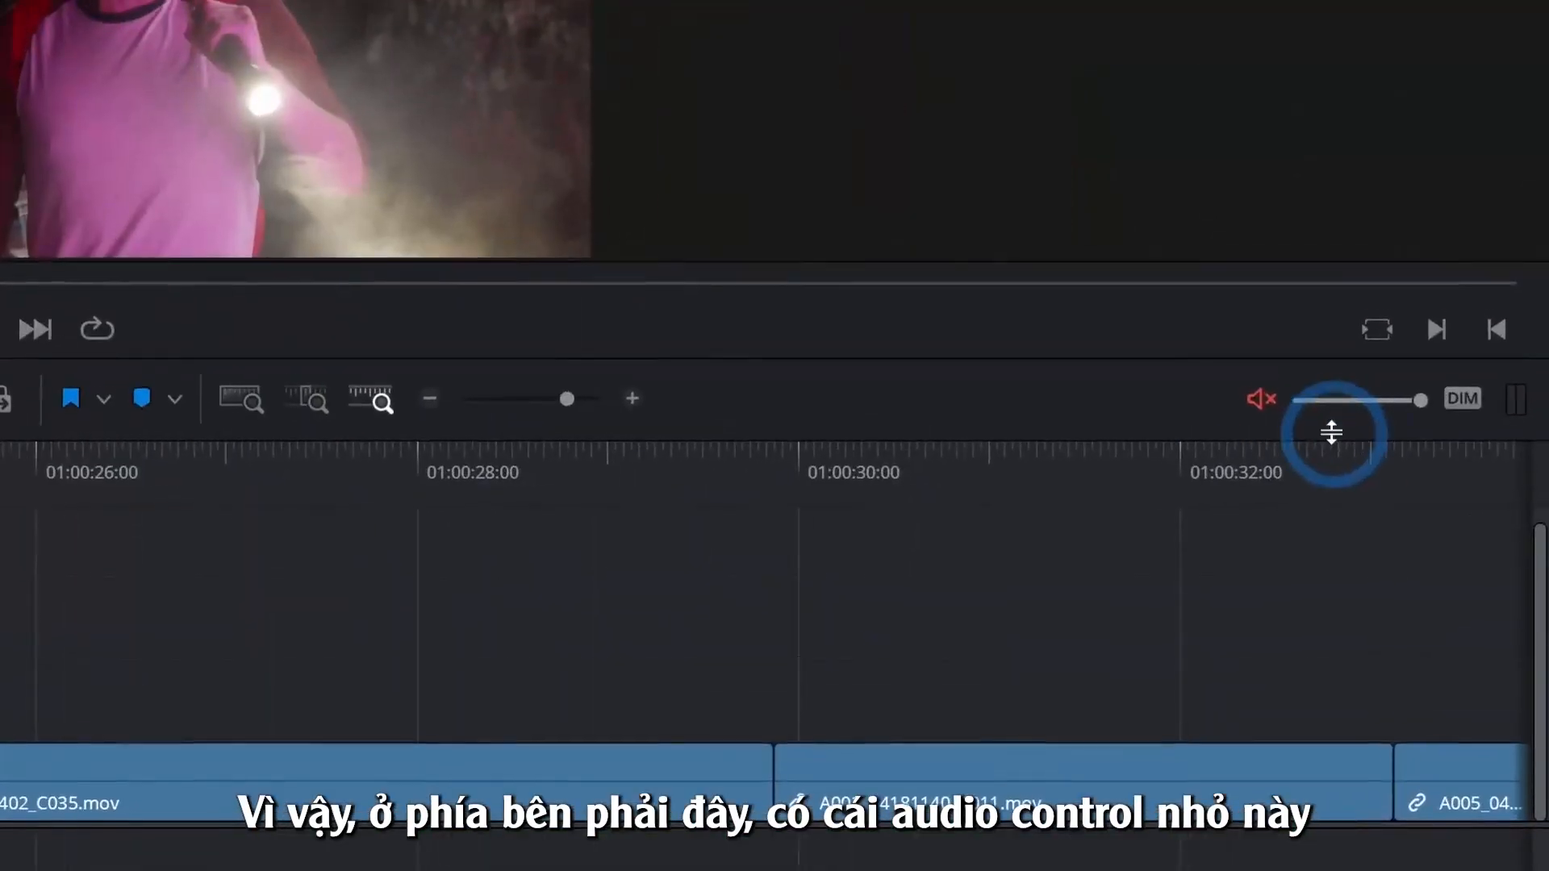
left_click(1265, 436)
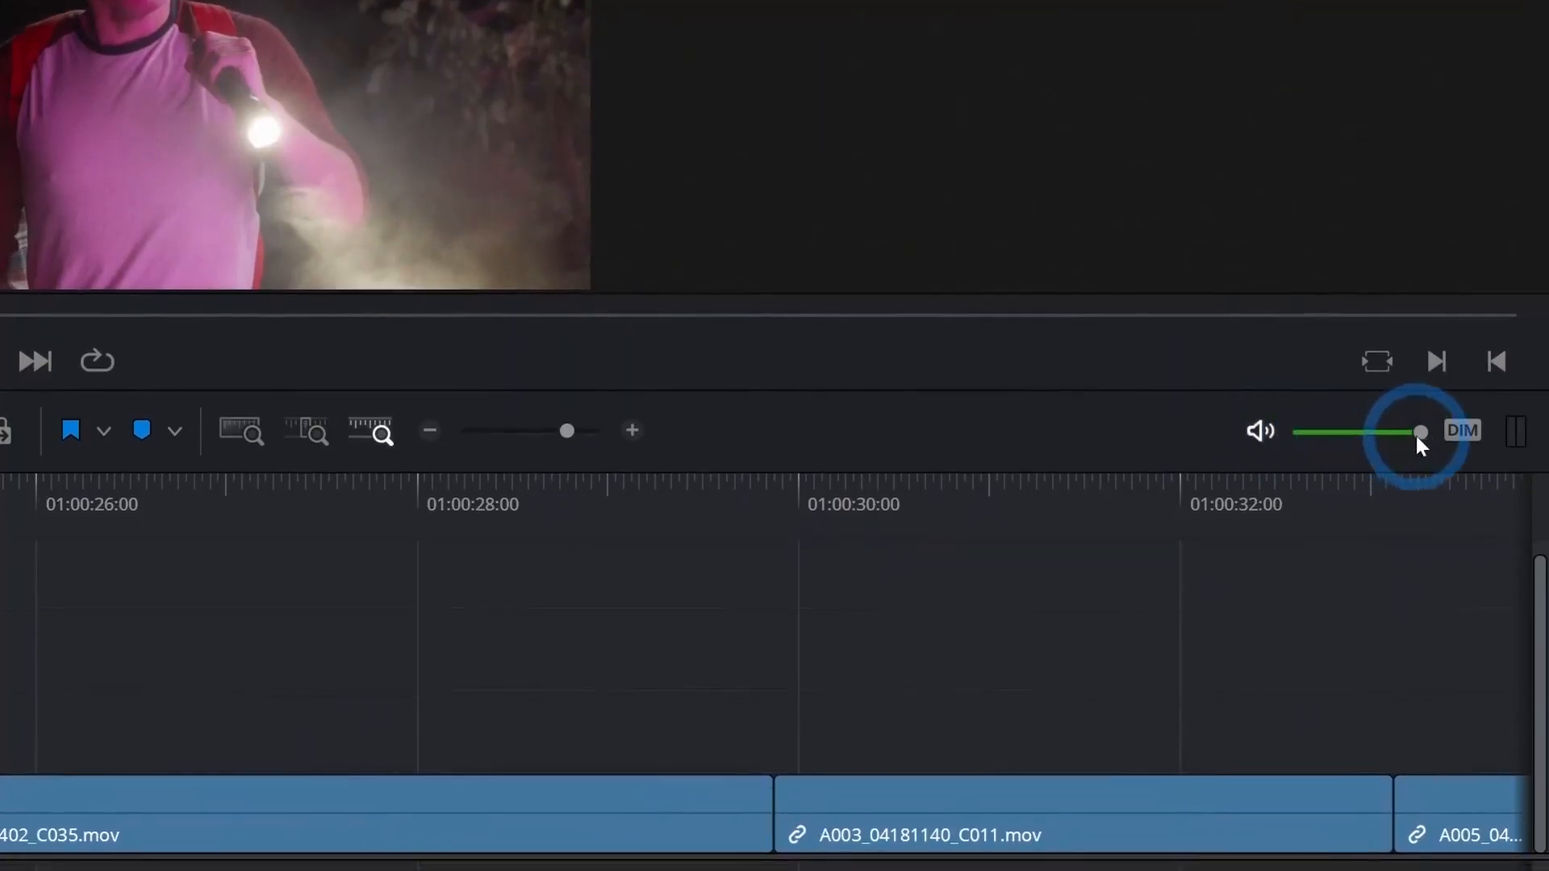
- Lower the monitoring volume to -30 dB and return it to 0 dB, then switch audio dimming on and off twice
left_click_drag(1417, 437, 1343, 436)
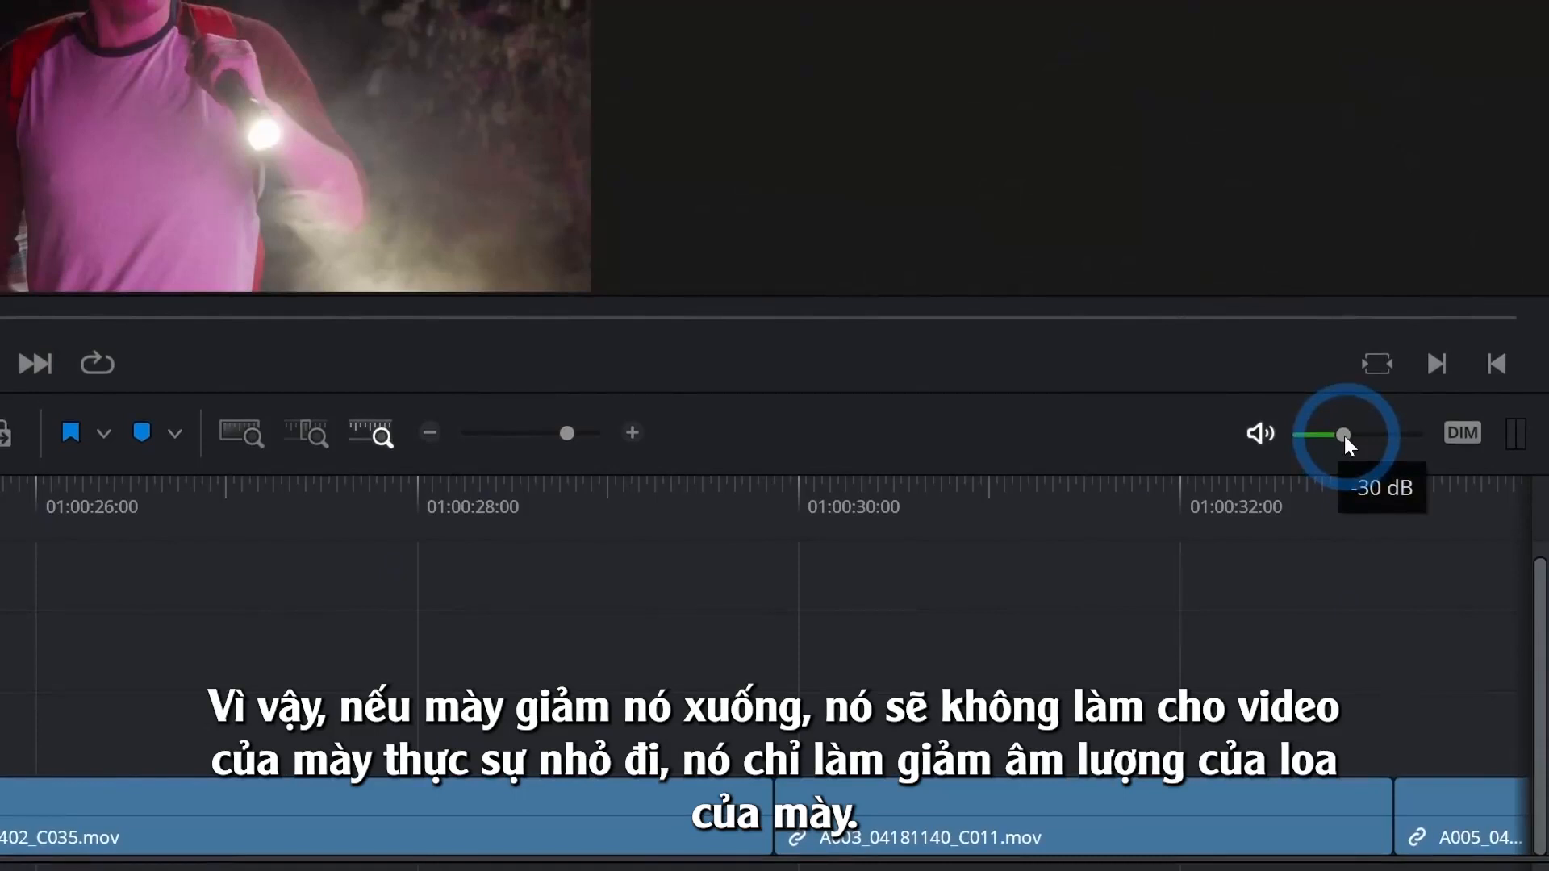
left_click_drag(1348, 436, 1422, 433)
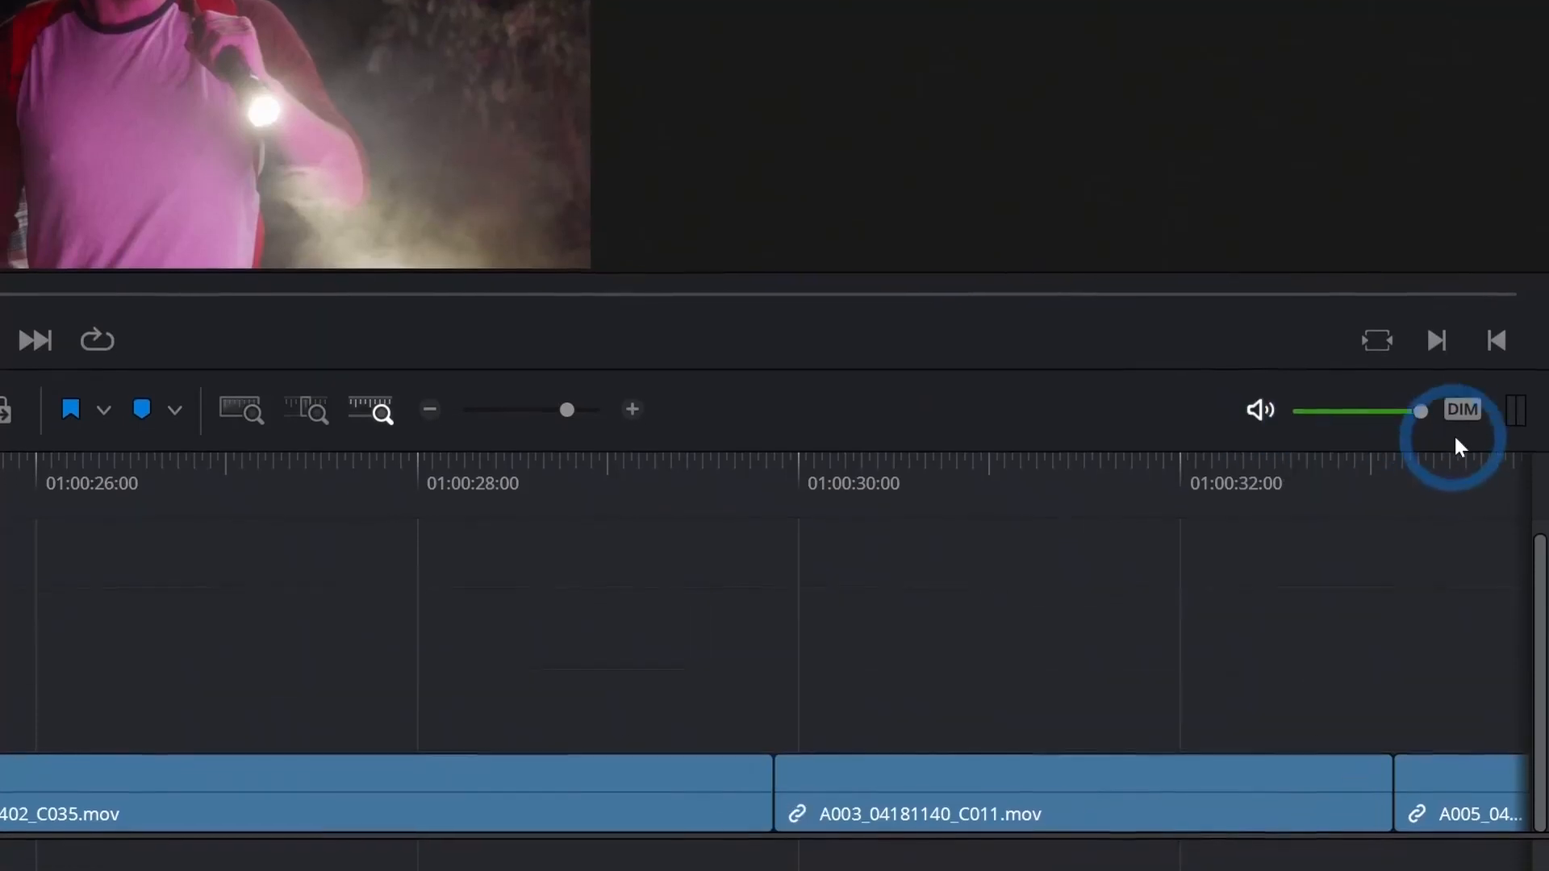
left_click(1464, 434)
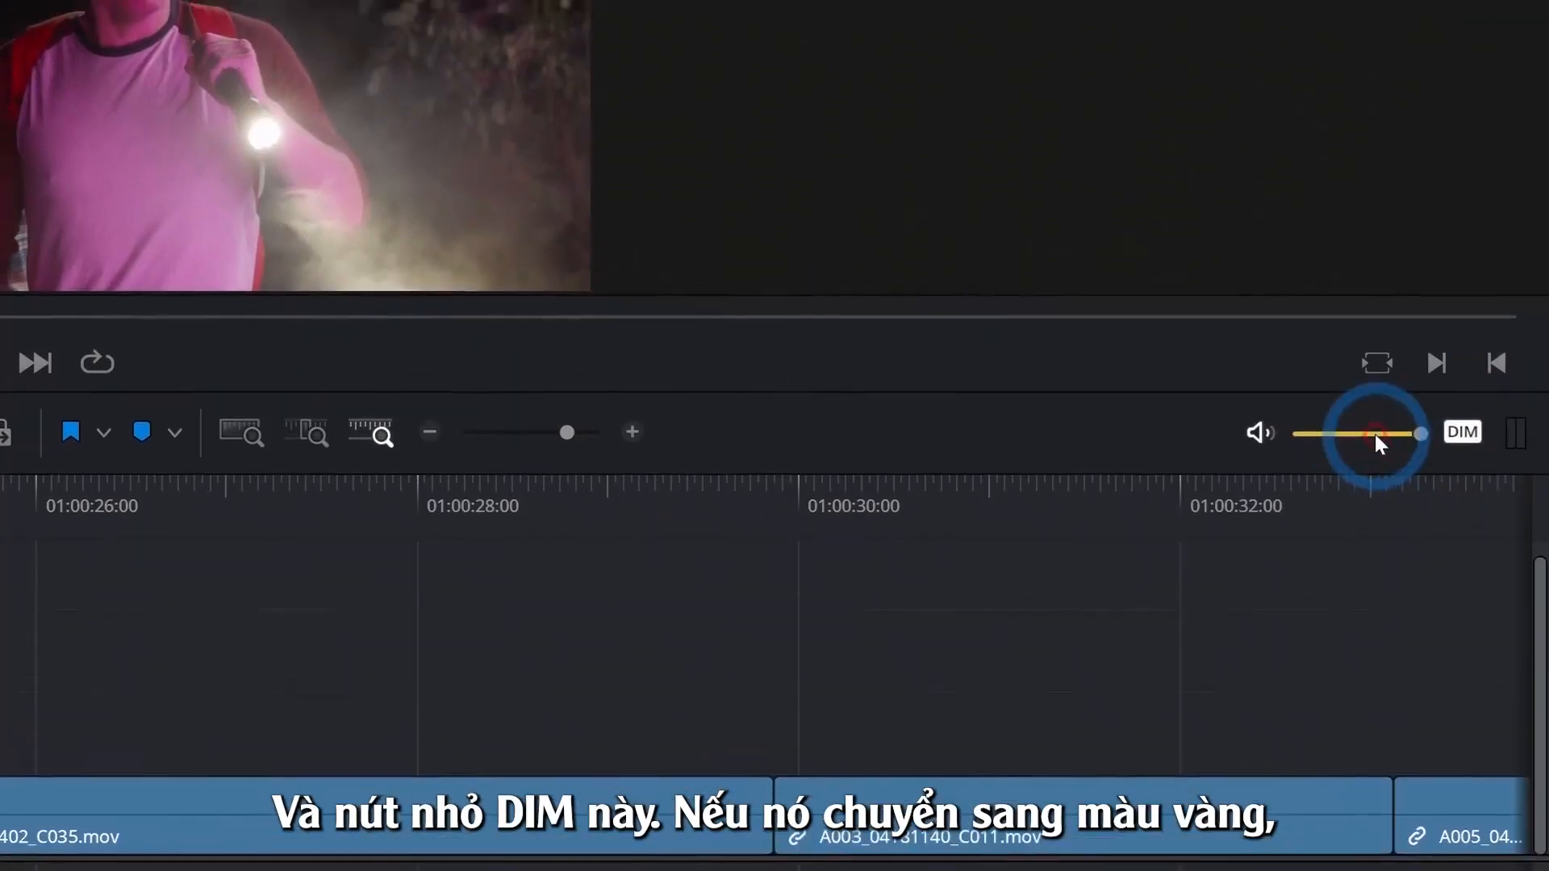
left_click(1460, 435)
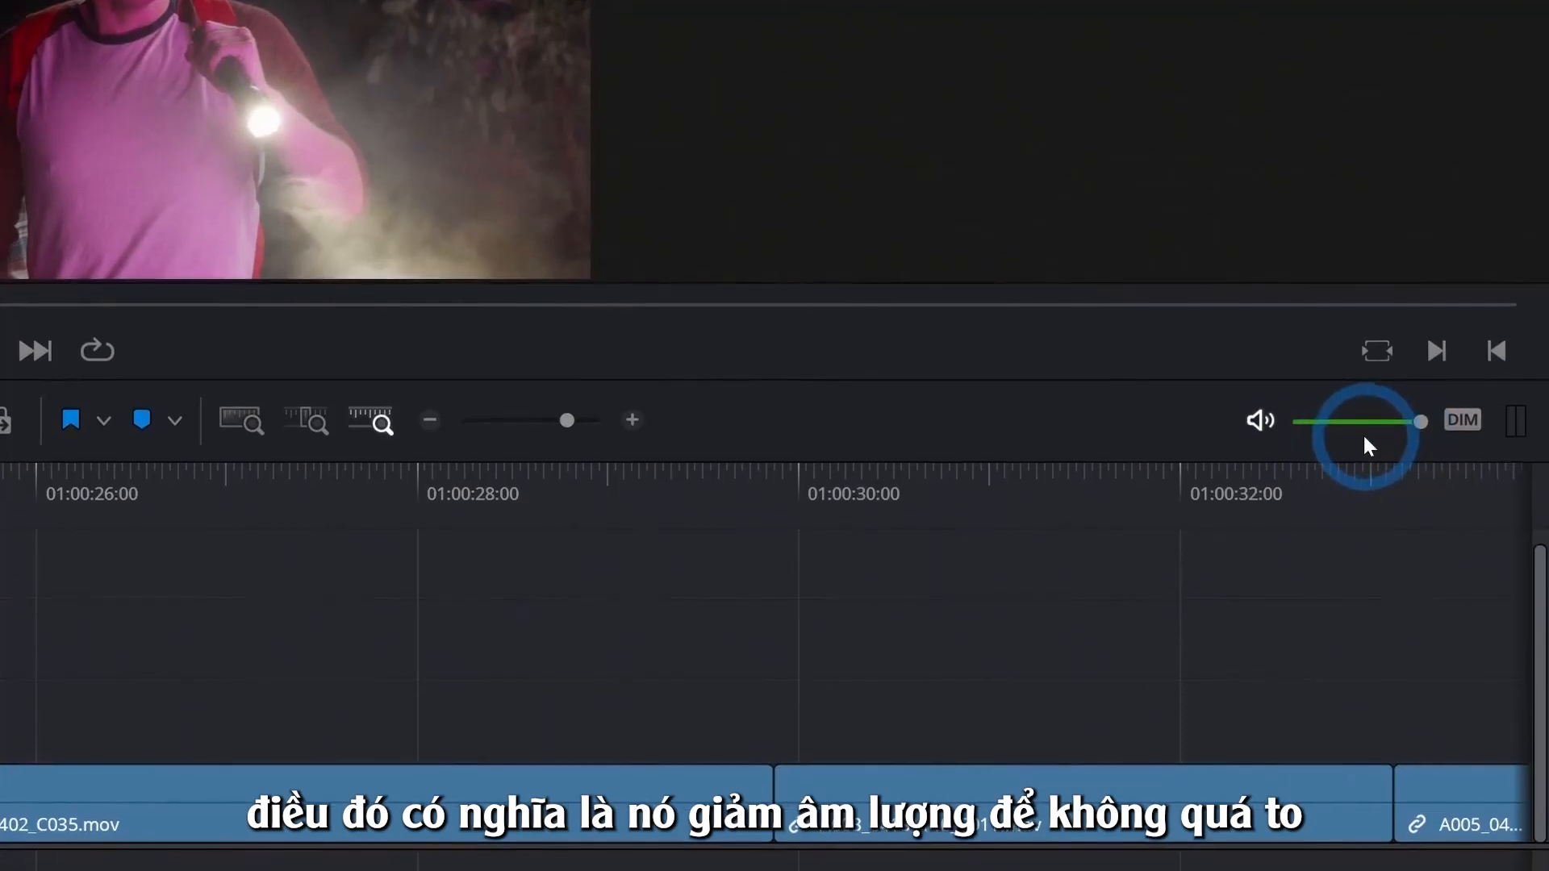
left_click(1462, 420)
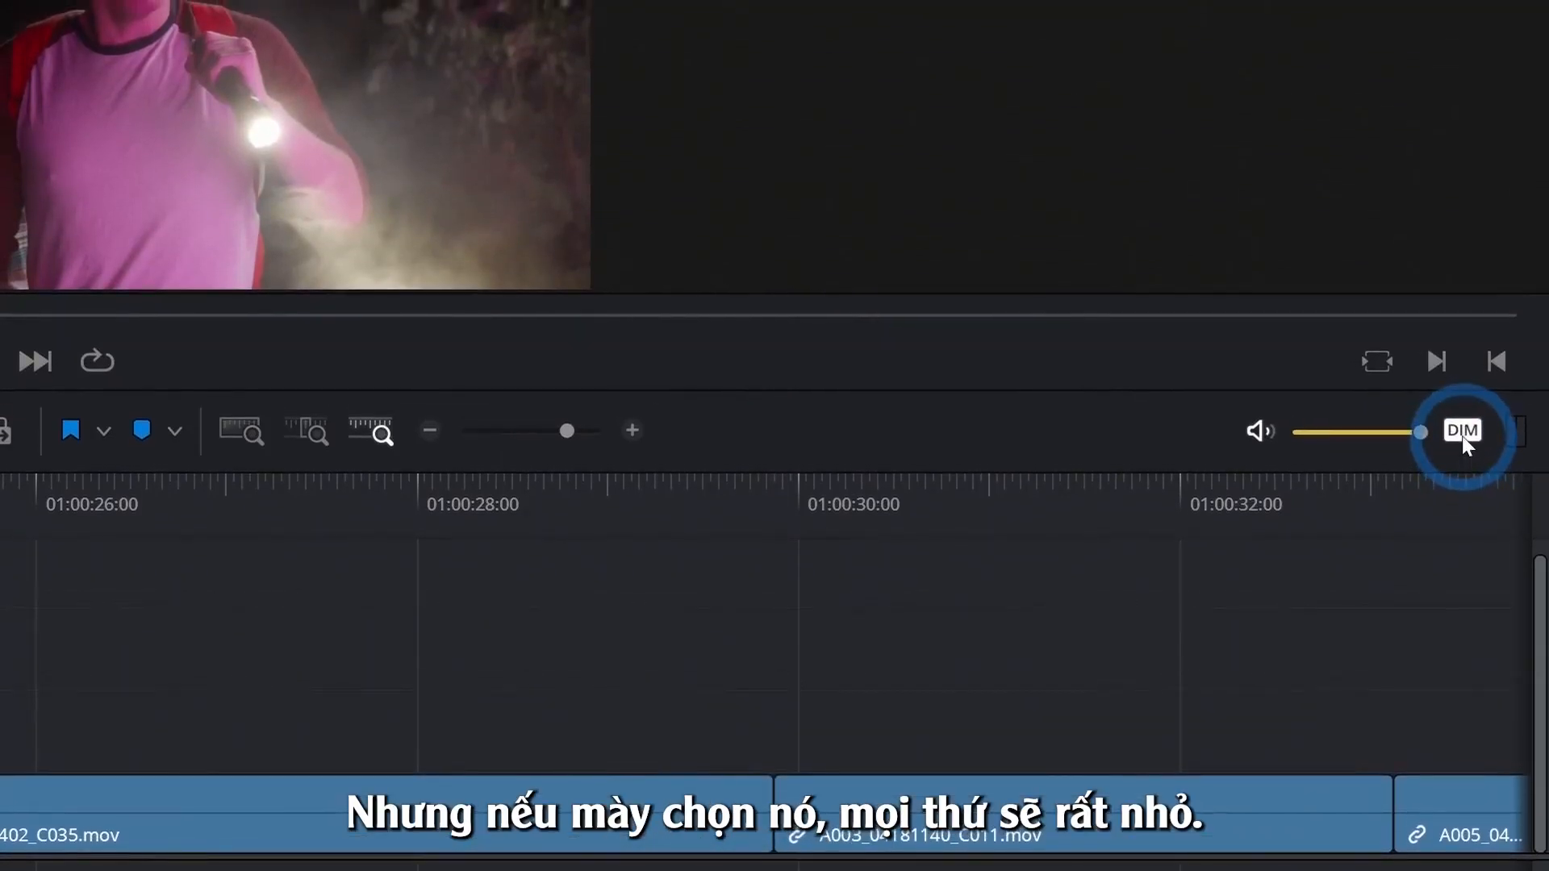
left_click(1461, 436)
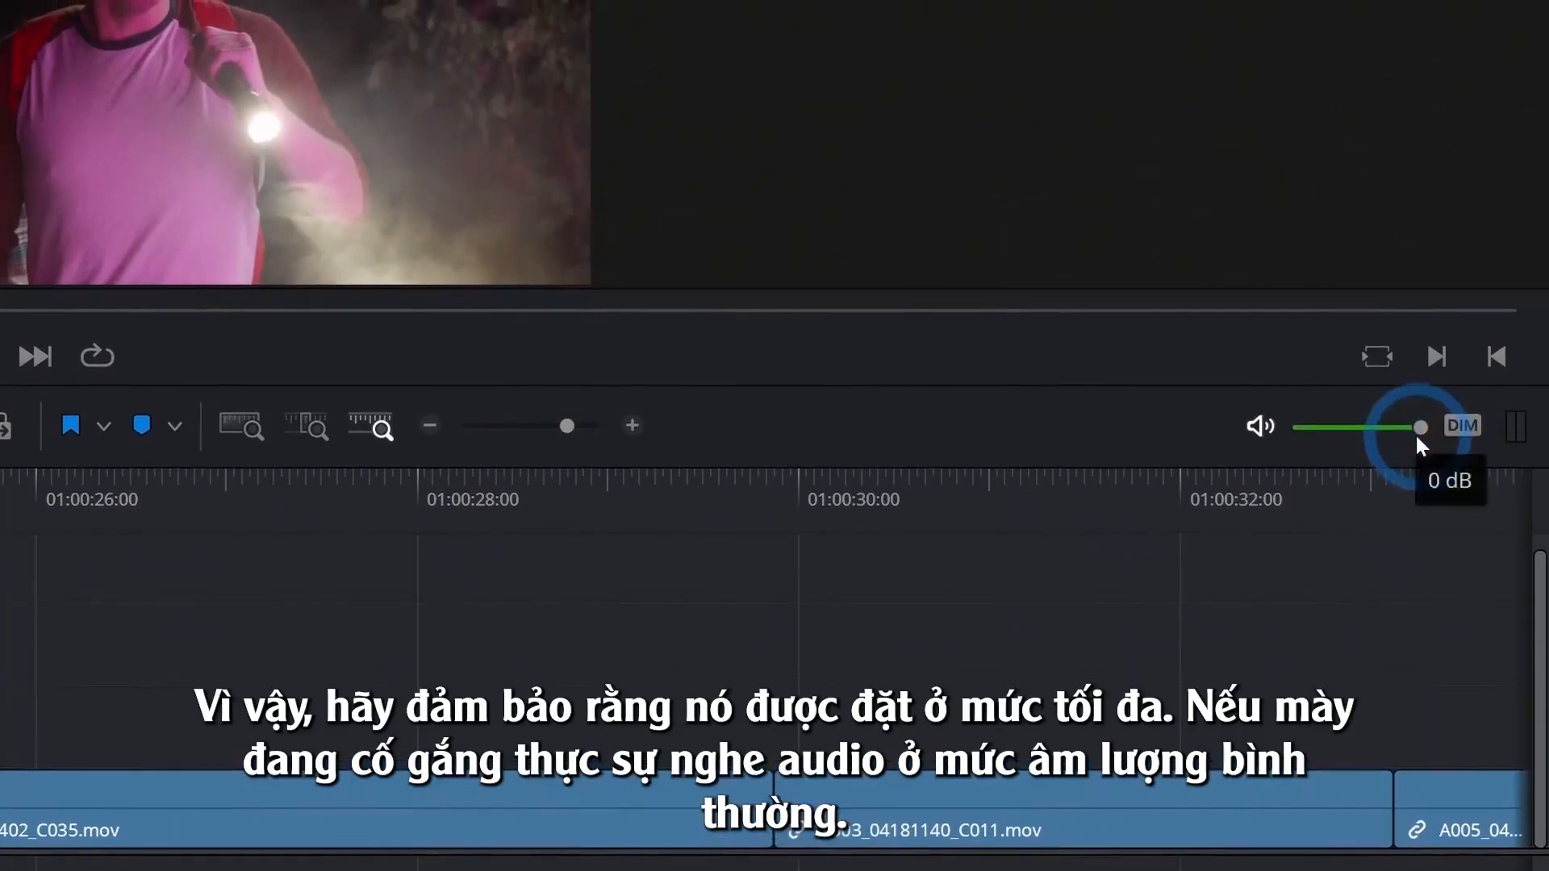